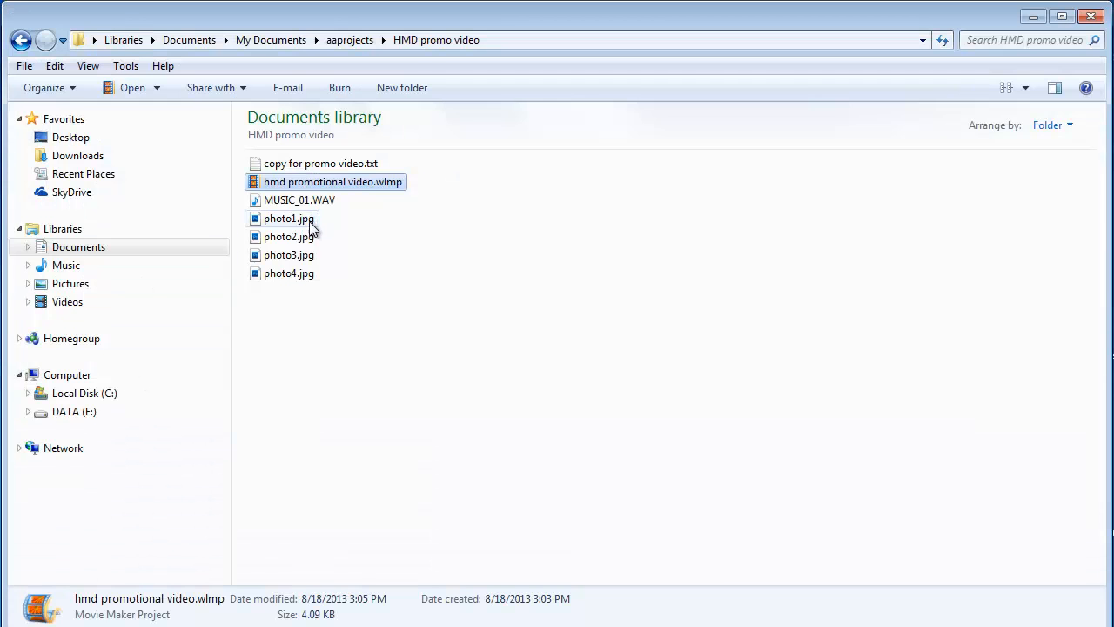
# Open copy for promo video.txt and arrange its window, reduced in height, over Movie Maker so the photo clips stay uncovered.
pyautogui.doubleClick(357, 165)
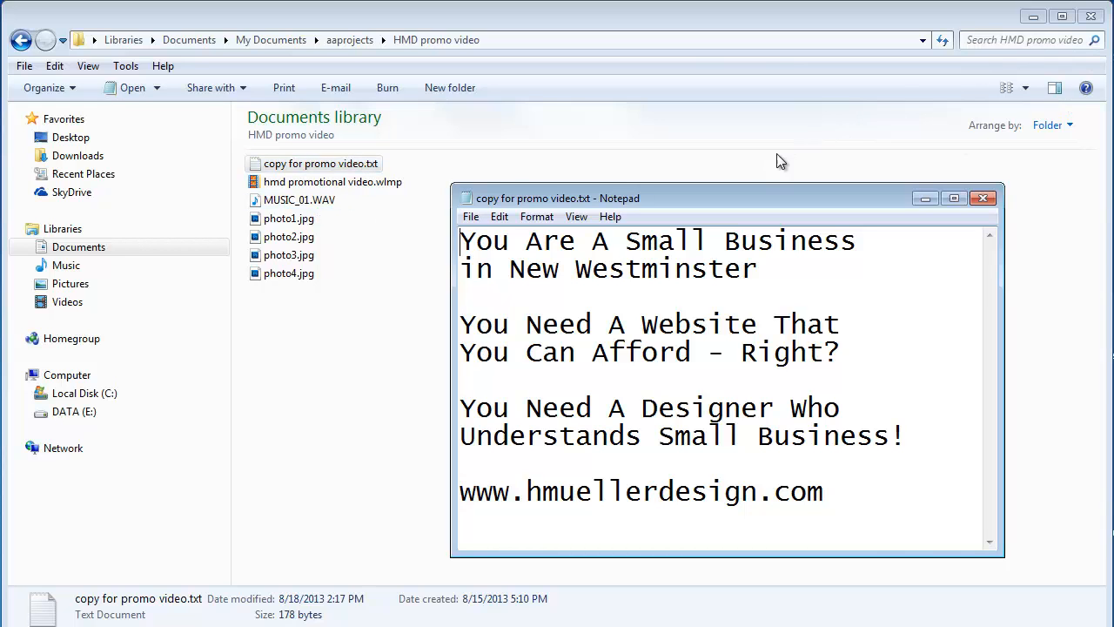
pyautogui.click(1033, 17)
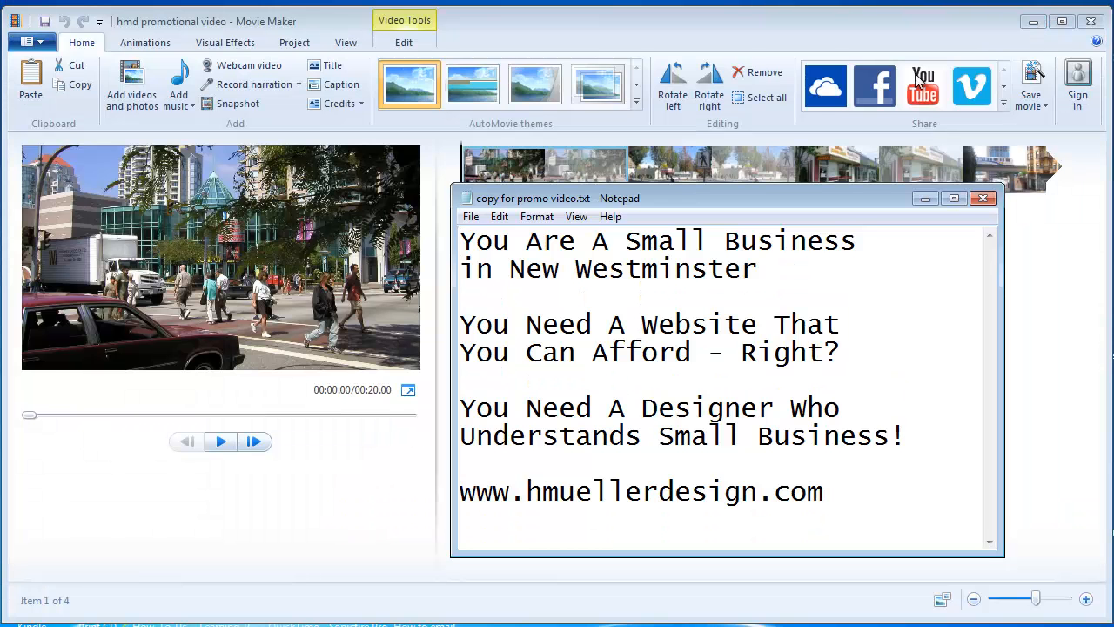
pyautogui.moveTo(772, 198); pyautogui.dragTo(798, 249)
pyautogui.moveTo(741, 603); pyautogui.dragTo(740, 502)
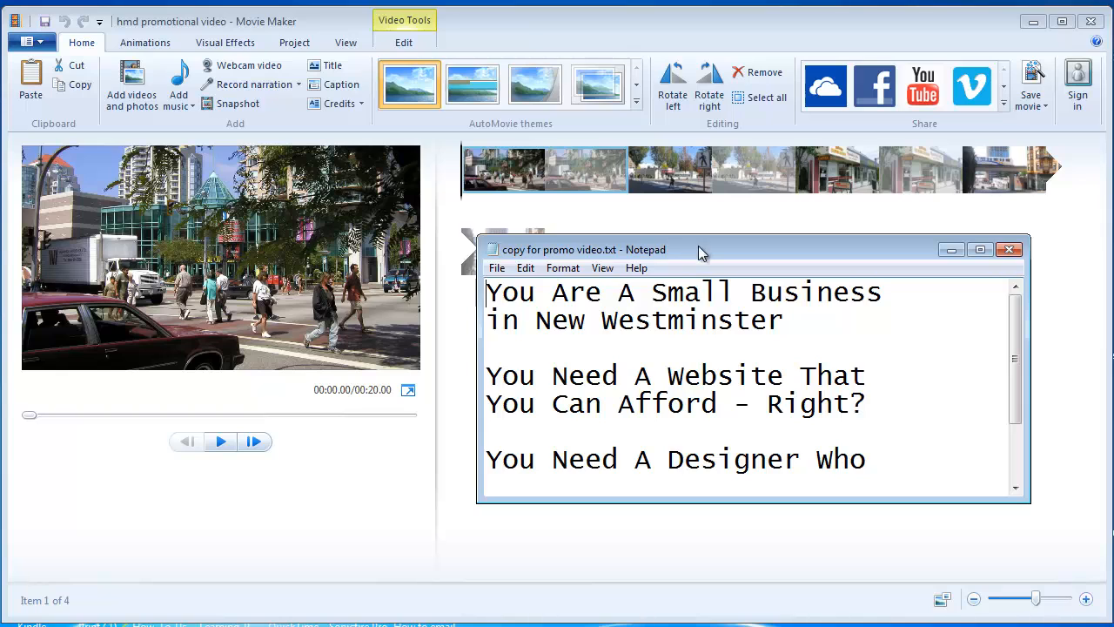
pyautogui.moveTo(702, 251); pyautogui.dragTo(711, 315)
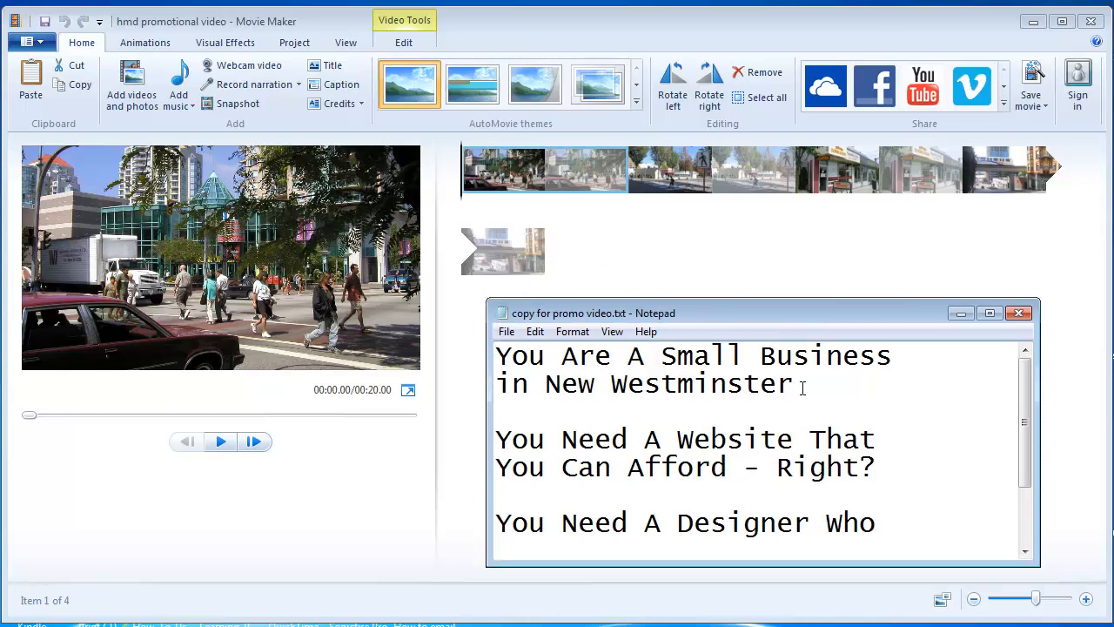
# Copy the first two lines of the promo text, "You Are A Small Business in New Westminster".
pyautogui.moveTo(803, 388); pyautogui.dragTo(489, 356)
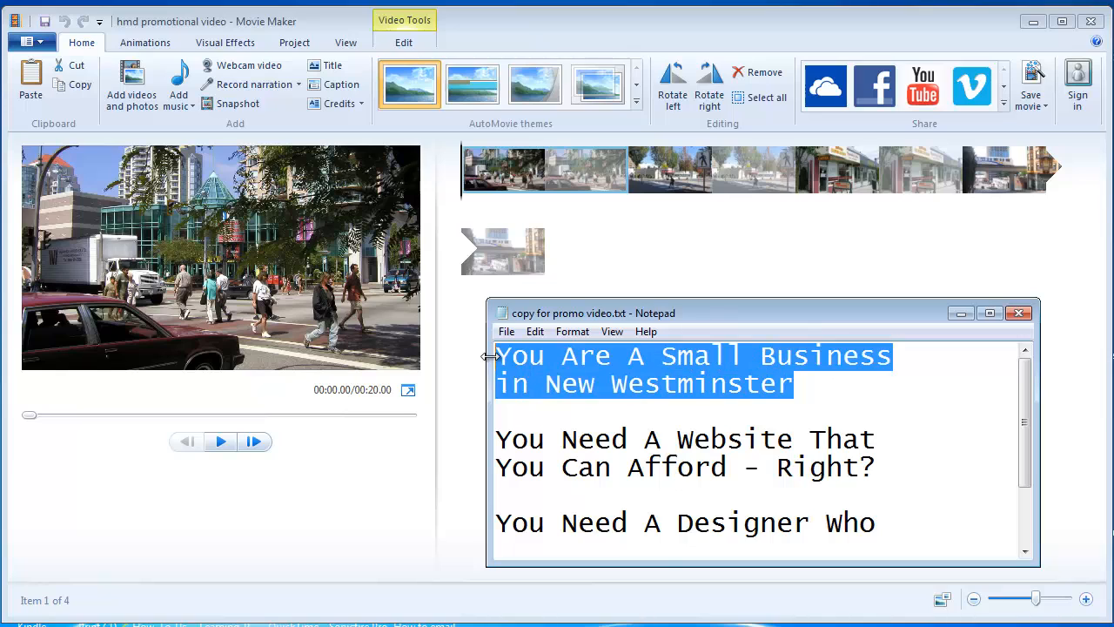
pyautogui.rightClick(536, 359)
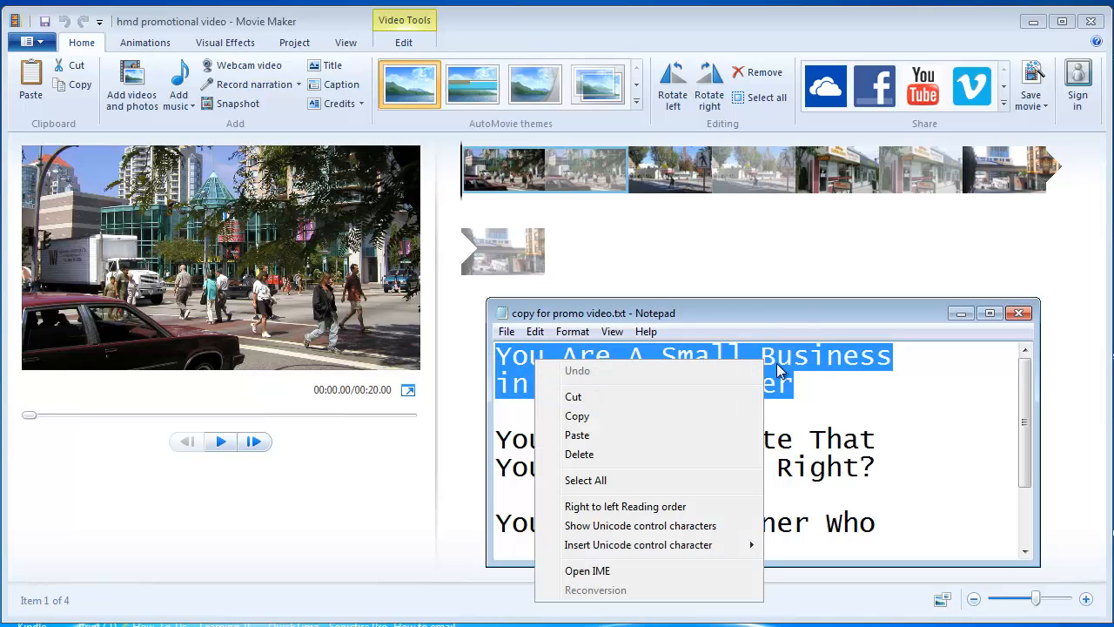
pyautogui.click(577, 416)
# Add a caption to the first photo in Movie Maker and paste the copied text into it.
pyautogui.click(521, 190)
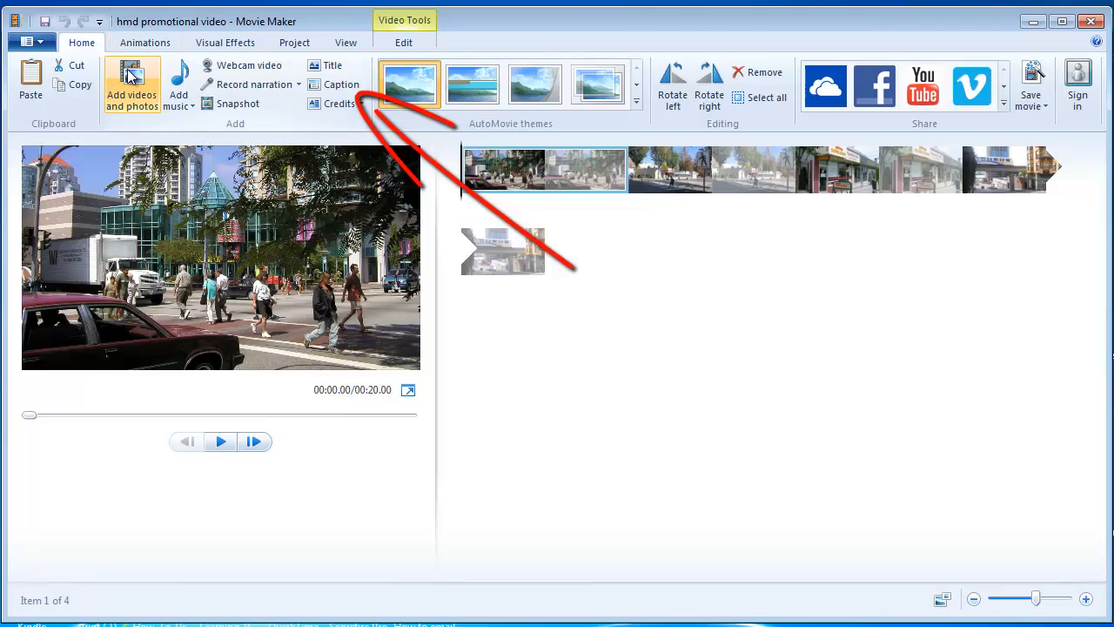
pyautogui.click(341, 85)
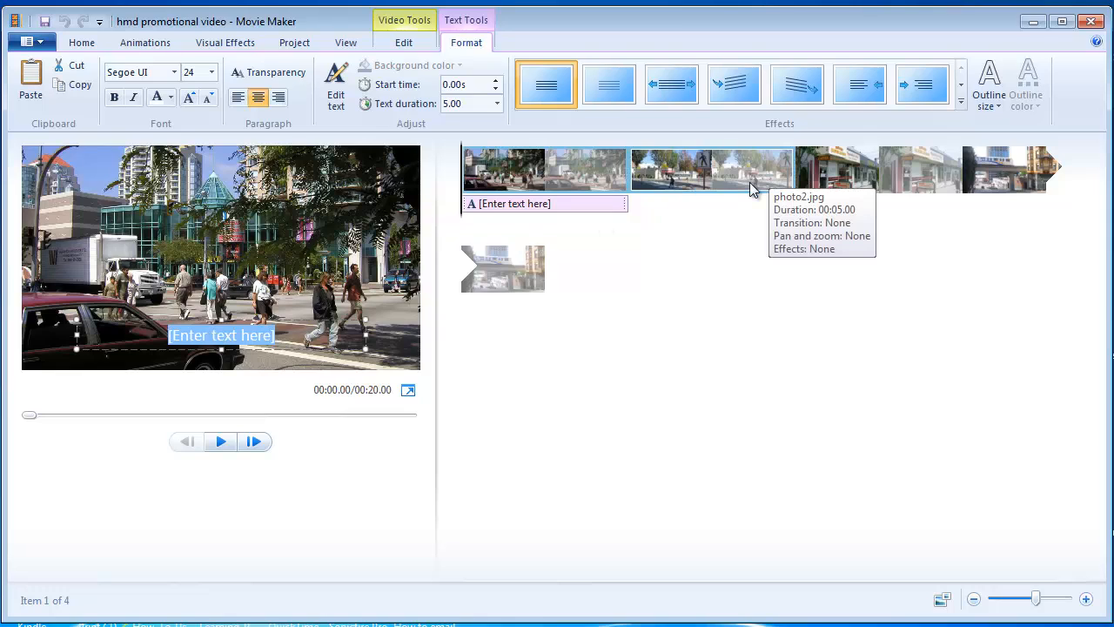
pyautogui.hotkey('ctrl', 'v')
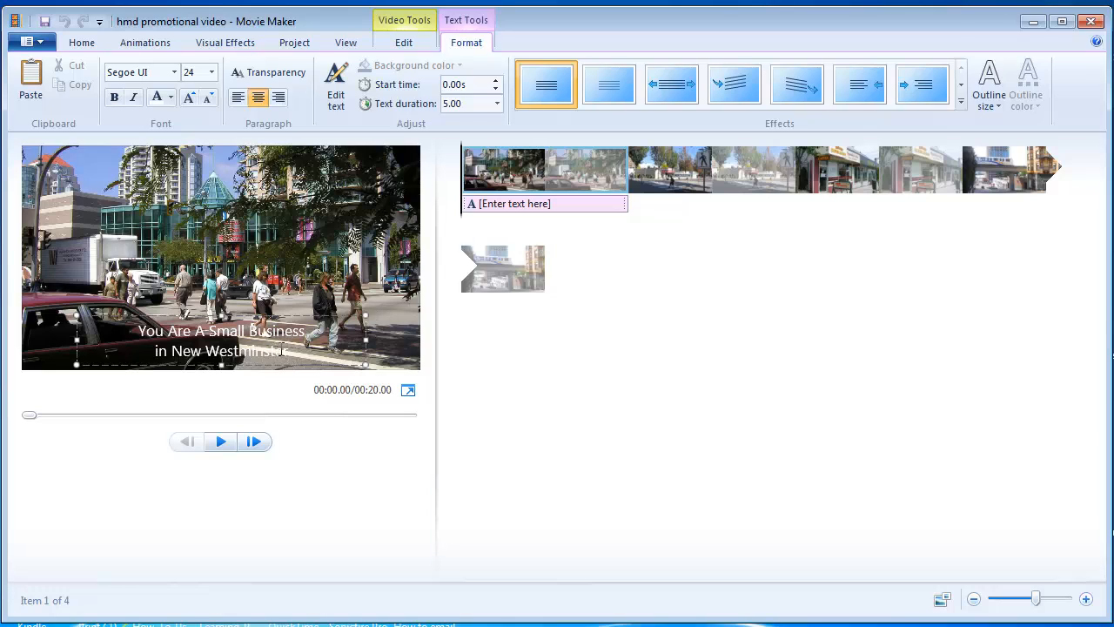
# Set all of the first photo's caption text in bold Arial.
pyautogui.moveTo(296, 350); pyautogui.dragTo(143, 329)
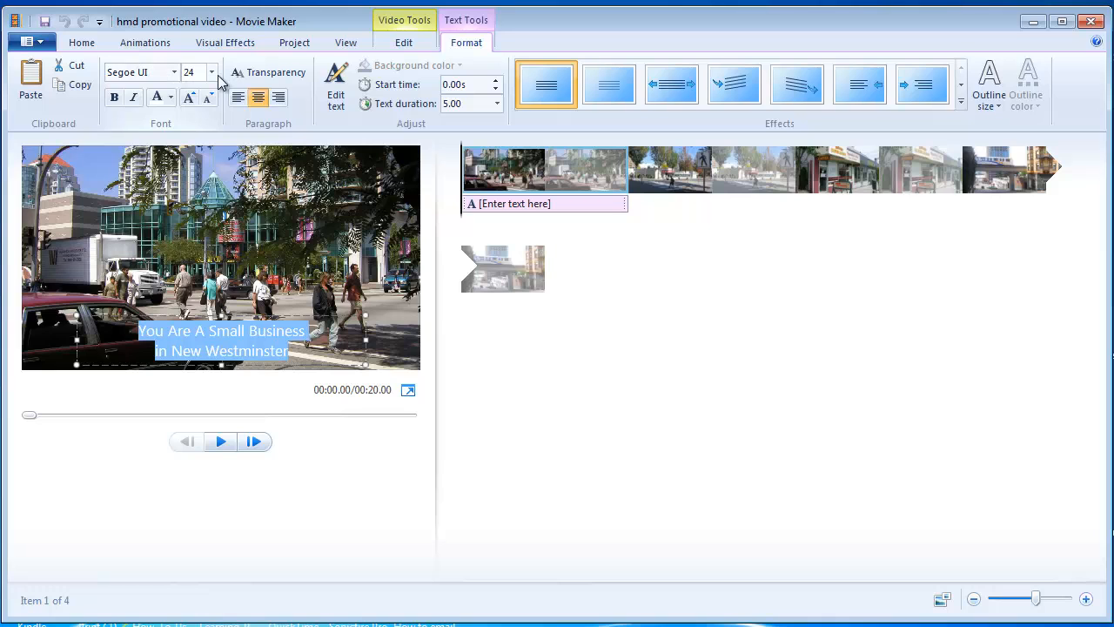
pyautogui.click(174, 73)
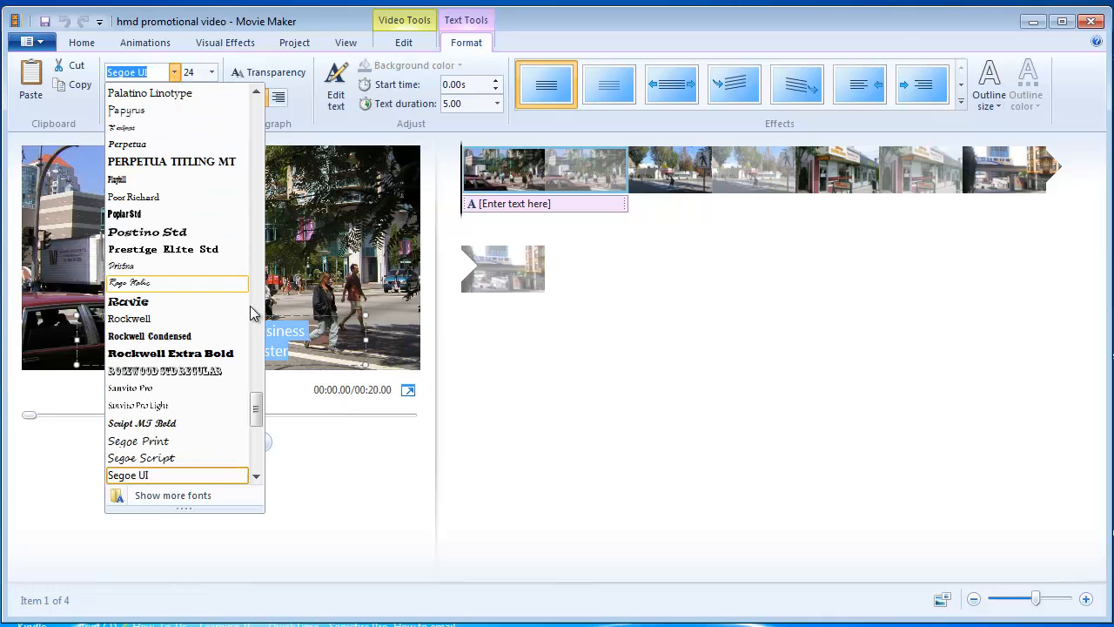
pyautogui.moveTo(253, 405); pyautogui.dragTo(250, 130)
pyautogui.click(122, 237)
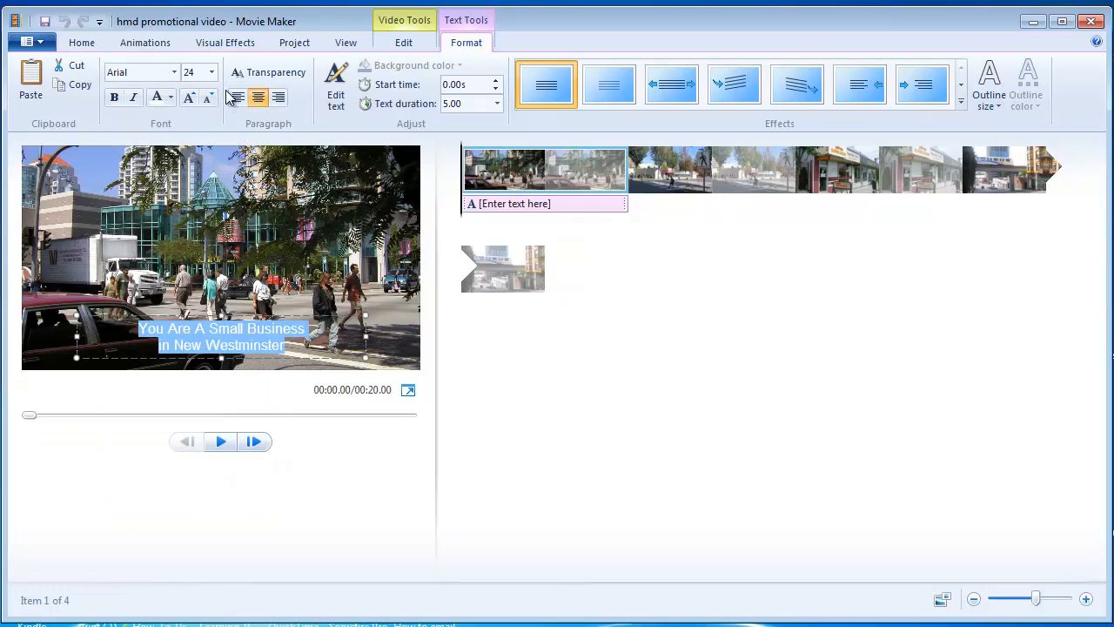
pyautogui.click(115, 97)
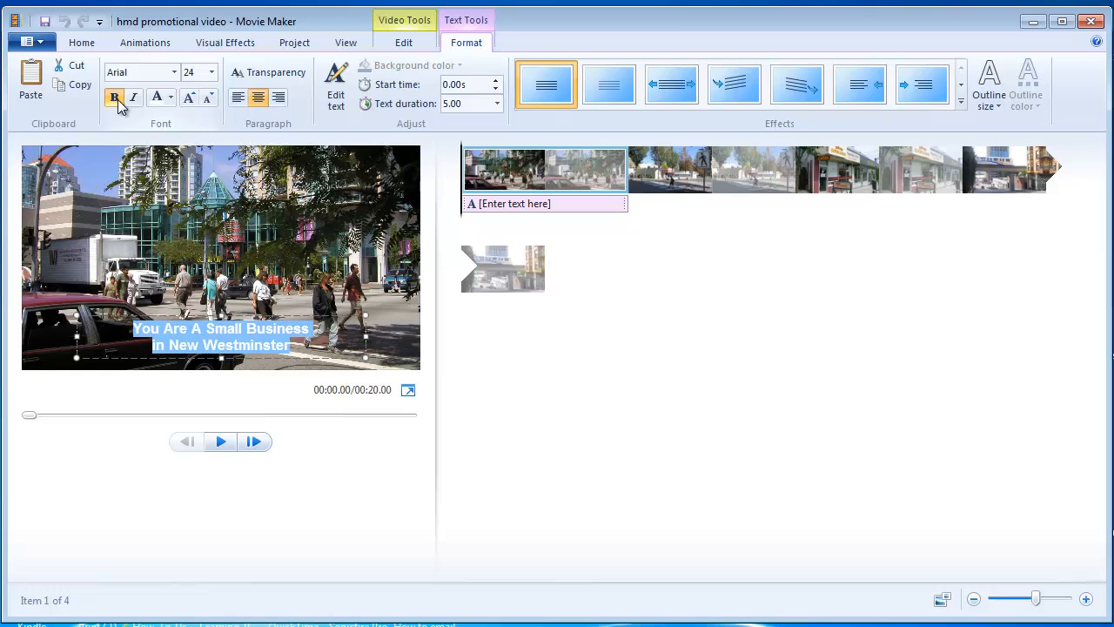
# Enlarge the caption text, trying size 36 and settling on size 40.
pyautogui.click(212, 73)
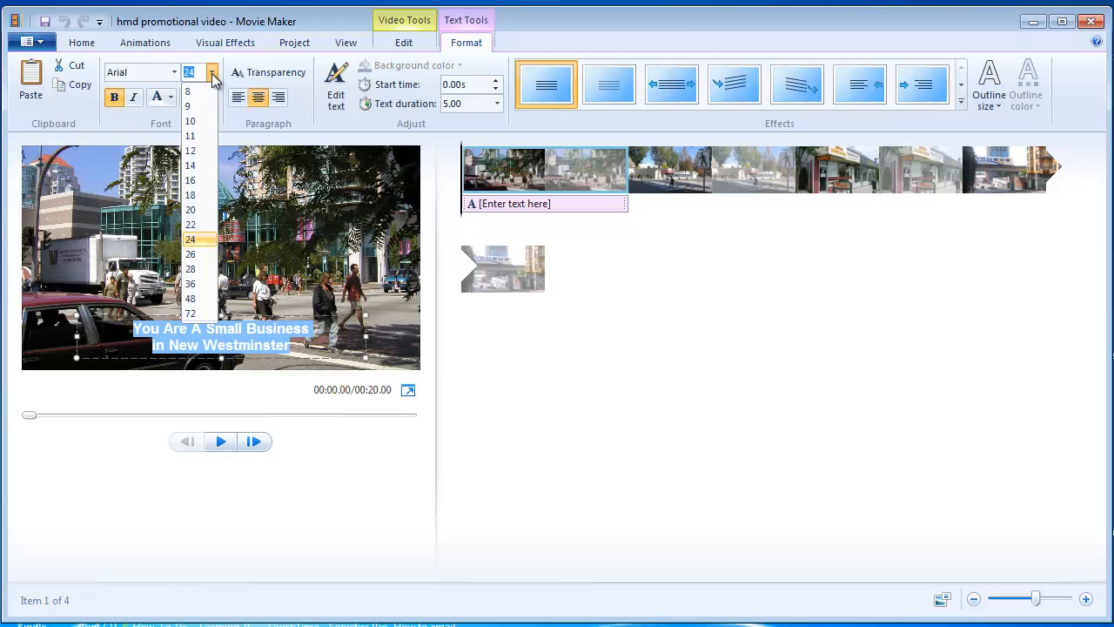
pyautogui.click(191, 284)
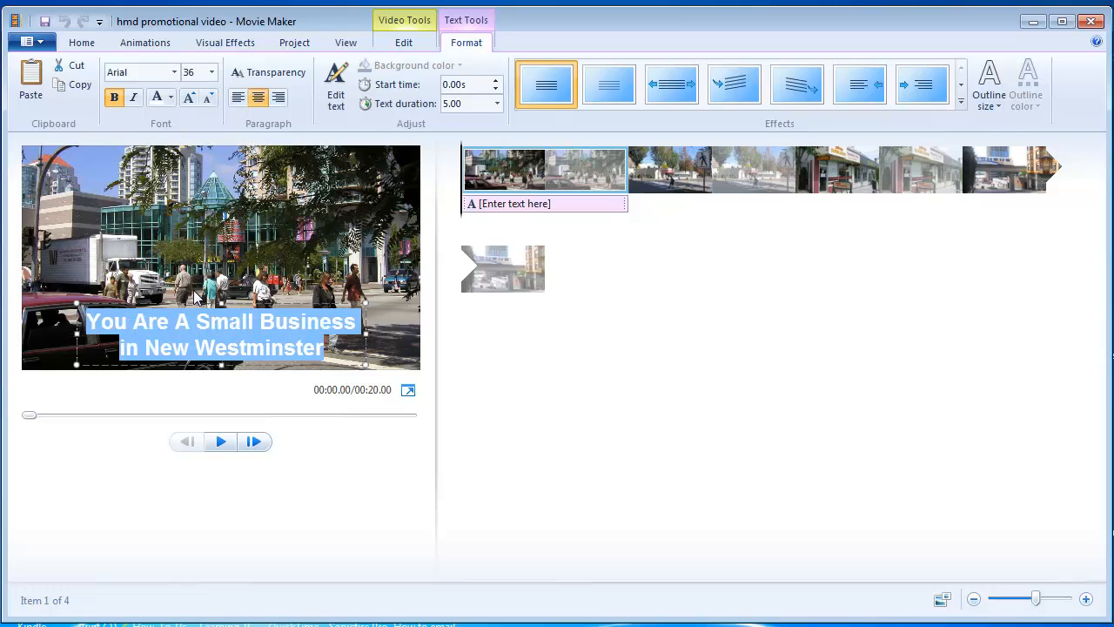
pyautogui.click(187, 72)
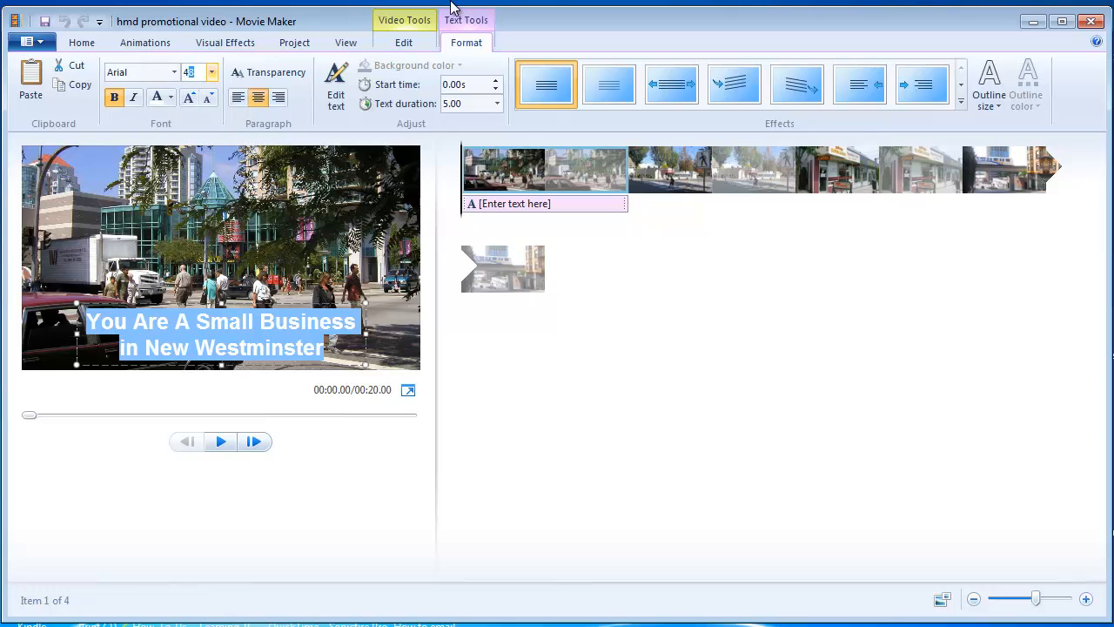
pyautogui.press('Return')
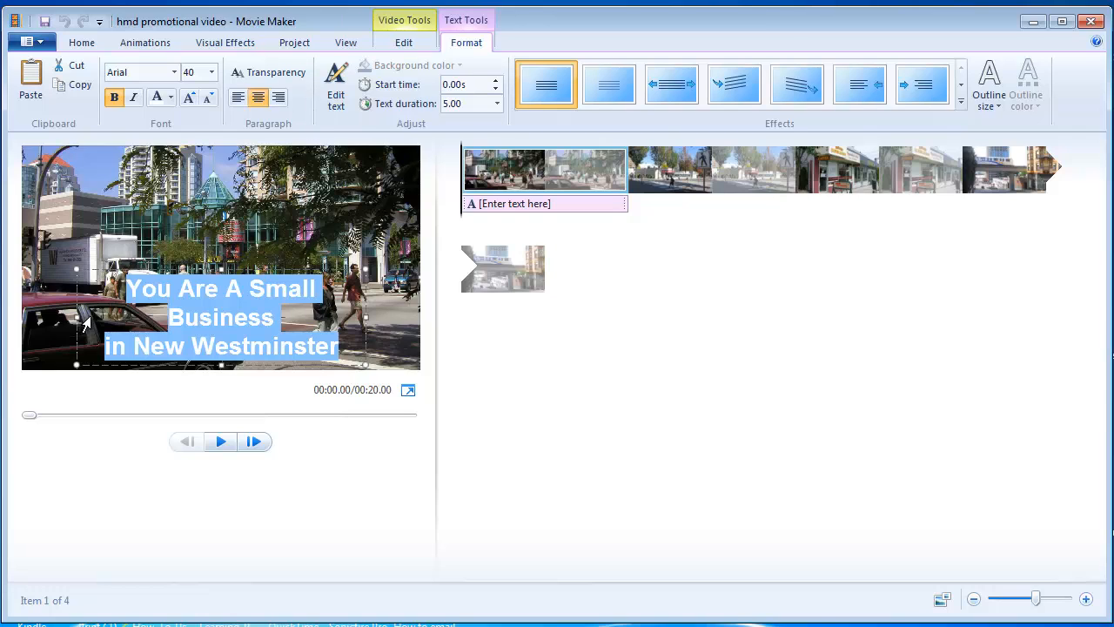
# Widen the caption box on both sides so the text fits on two lines, and place it near the photo's lower edge.
pyautogui.moveTo(76, 318); pyautogui.dragTo(46, 318)
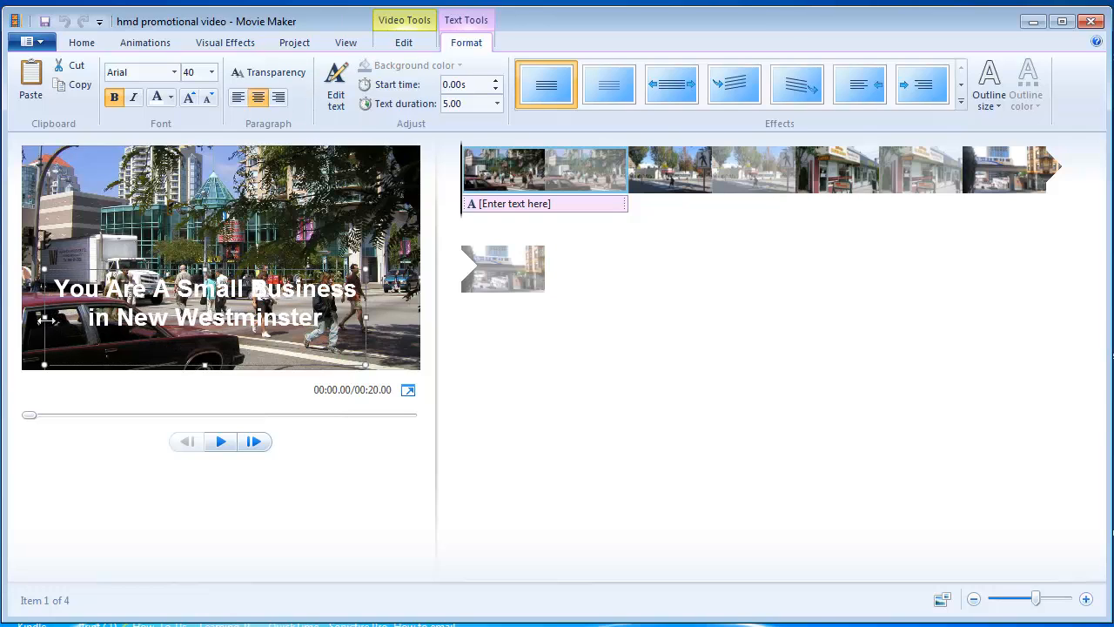
pyautogui.moveTo(366, 315); pyautogui.dragTo(397, 315)
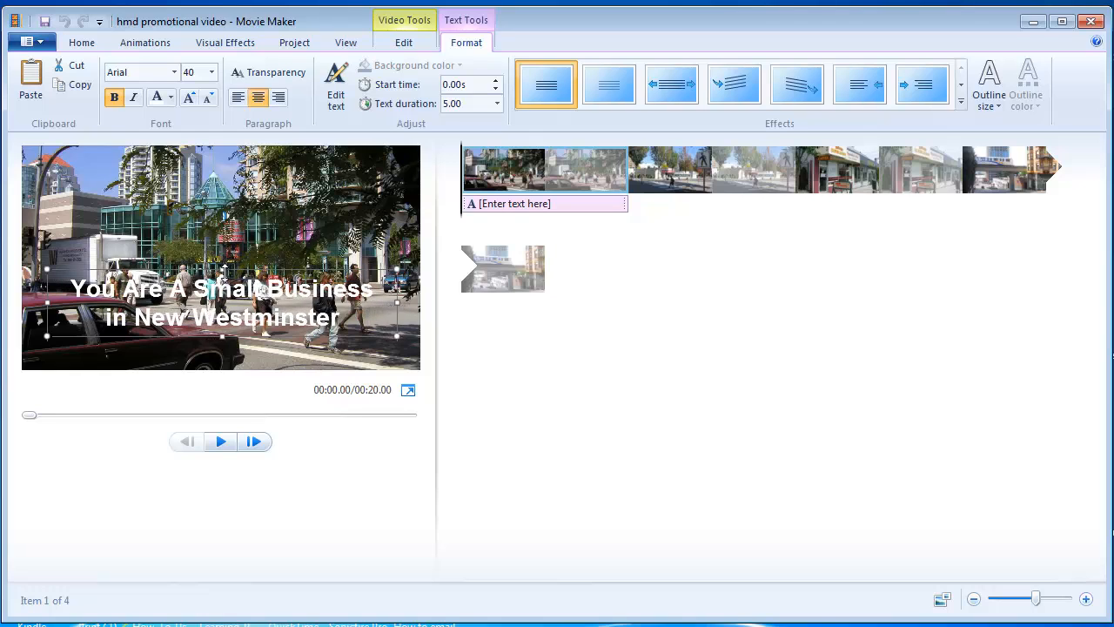
pyautogui.moveTo(226, 274); pyautogui.dragTo(280, 292)
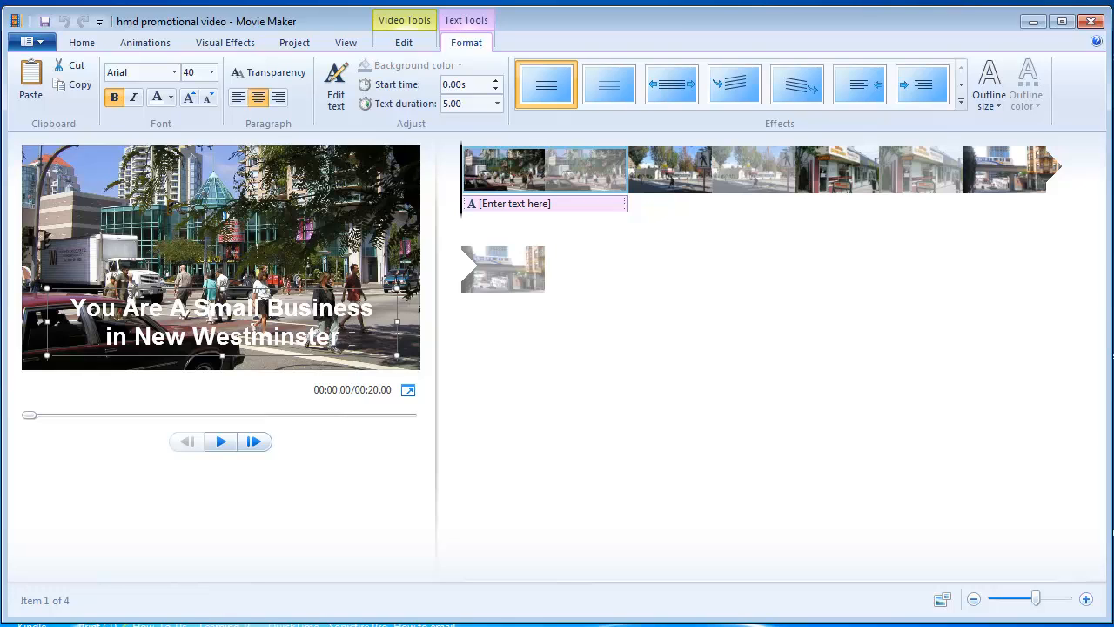
# Give the whole caption text a narrow outline in blue.
pyautogui.moveTo(352, 338); pyautogui.dragTo(97, 317)
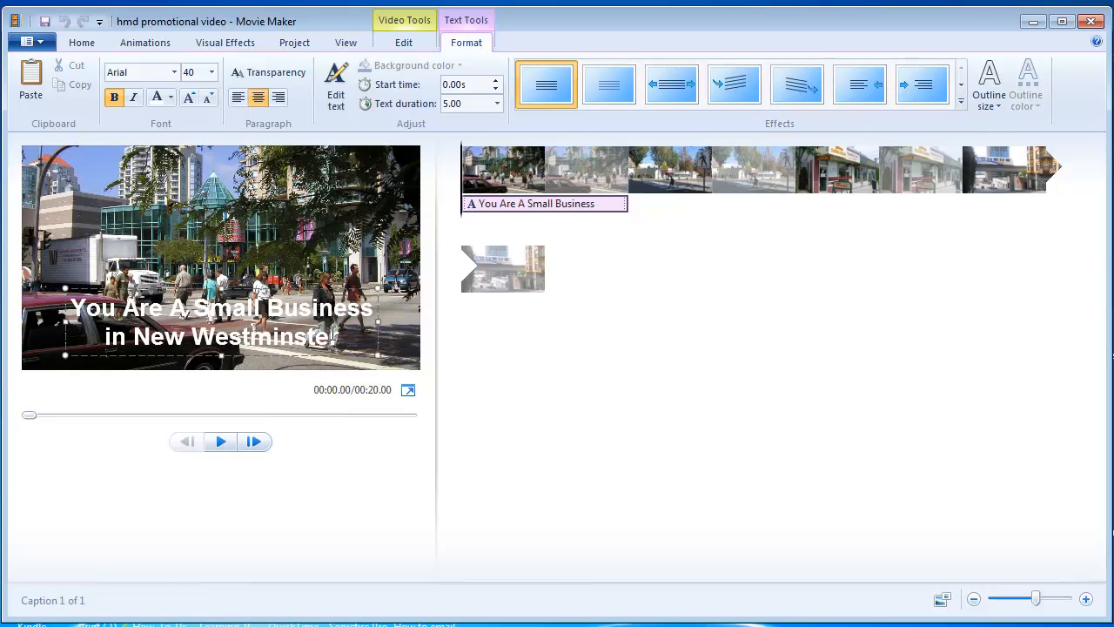
pyautogui.moveTo(342, 339); pyautogui.dragTo(78, 311)
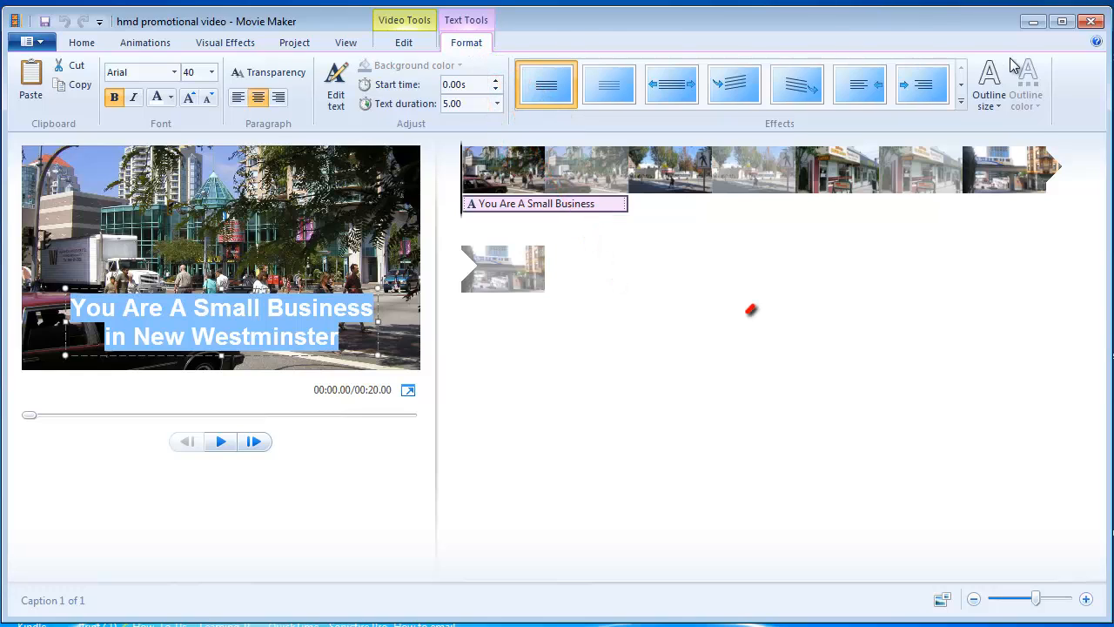
pyautogui.click(998, 107)
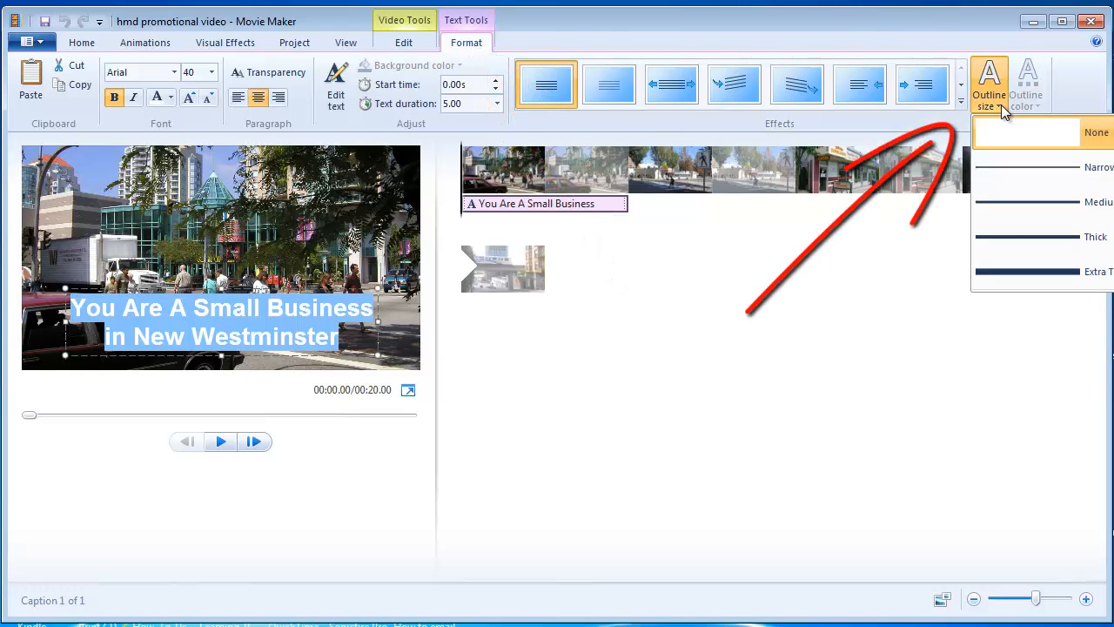
pyautogui.click(1010, 163)
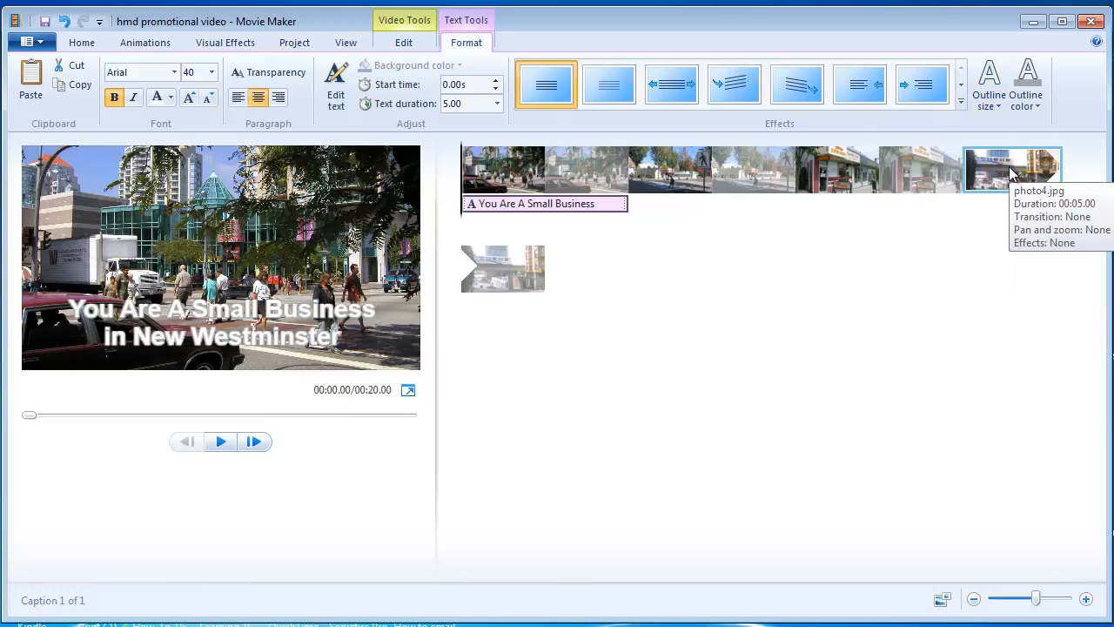
pyautogui.click(1037, 110)
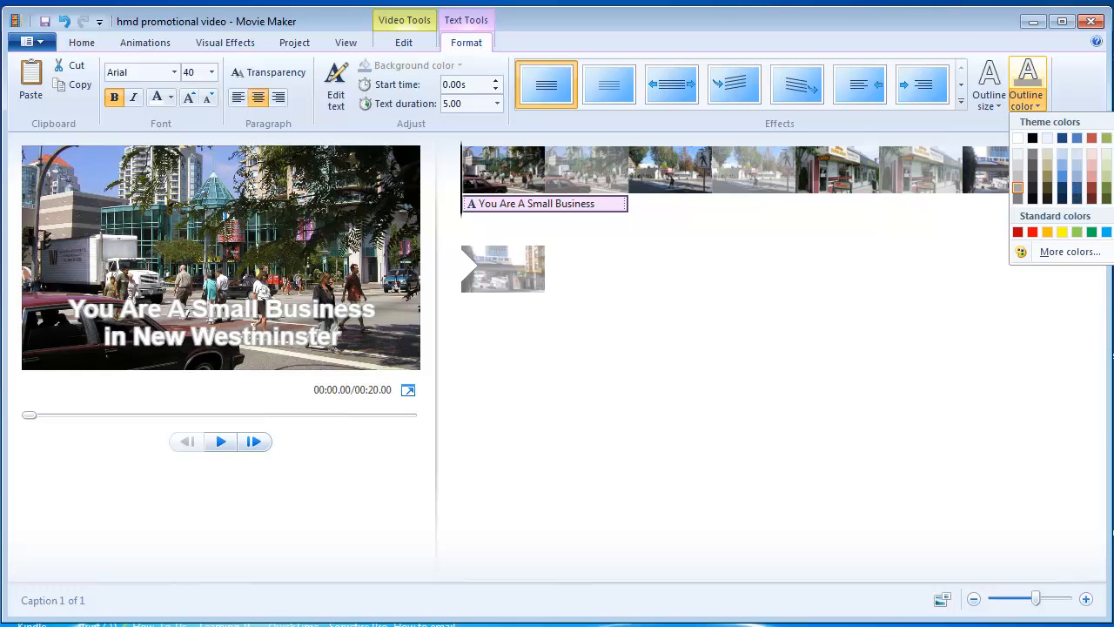
pyautogui.click(1113, 232)
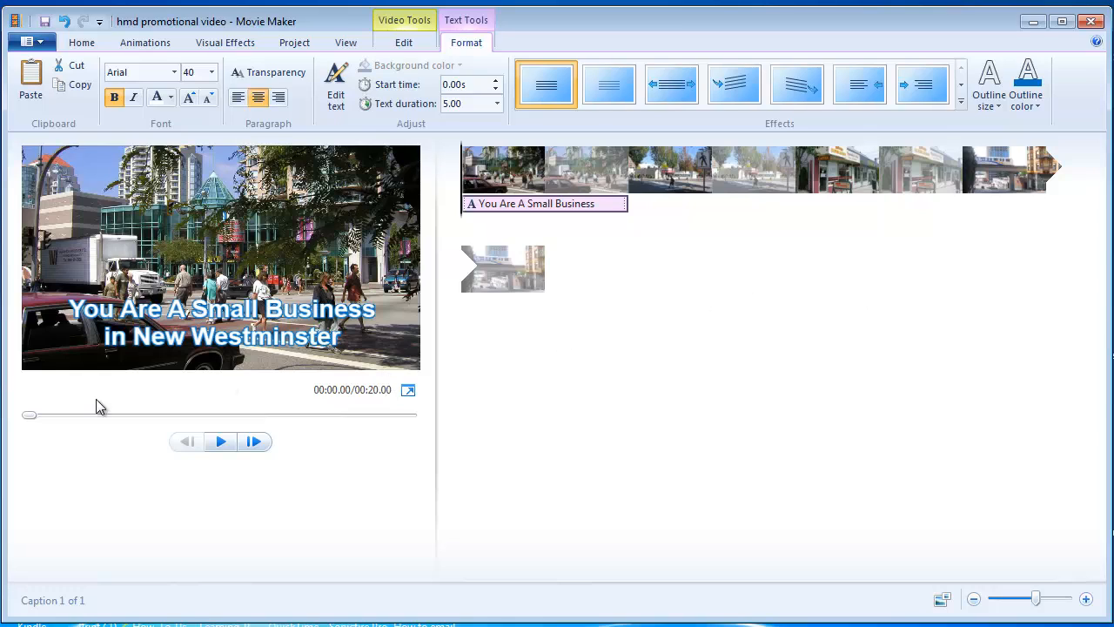
# Play the opening seconds of the movie to preview the caption, and return the playhead to the beginning.
pyautogui.click(221, 442)
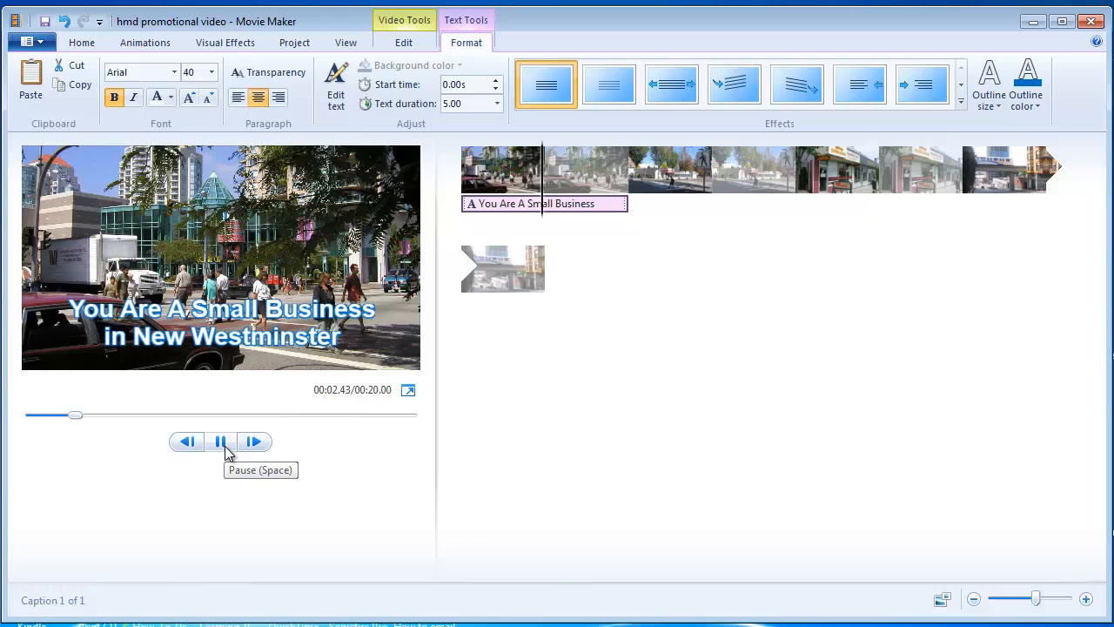
pyautogui.click(221, 442)
pyautogui.moveTo(87, 416); pyautogui.dragTo(13, 426)
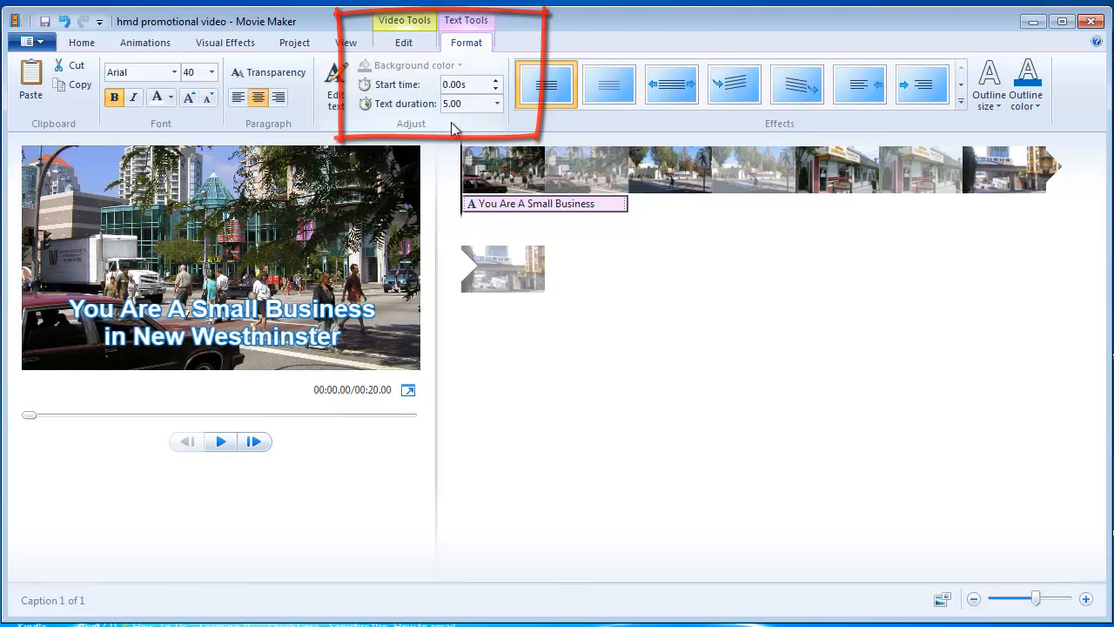
# Delay the caption's start time to 0.30 s.
pyautogui.click(495, 81)
pyautogui.click(496, 81)
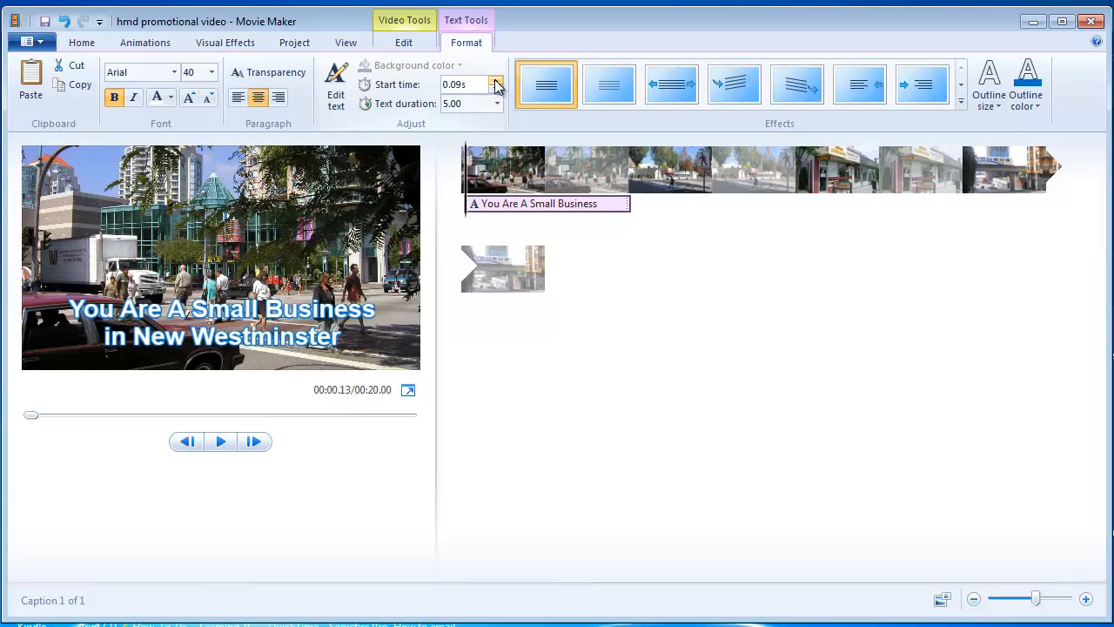
pyautogui.click(496, 81)
pyautogui.click(496, 81)
pyautogui.click(496, 81)
pyautogui.click(496, 81)
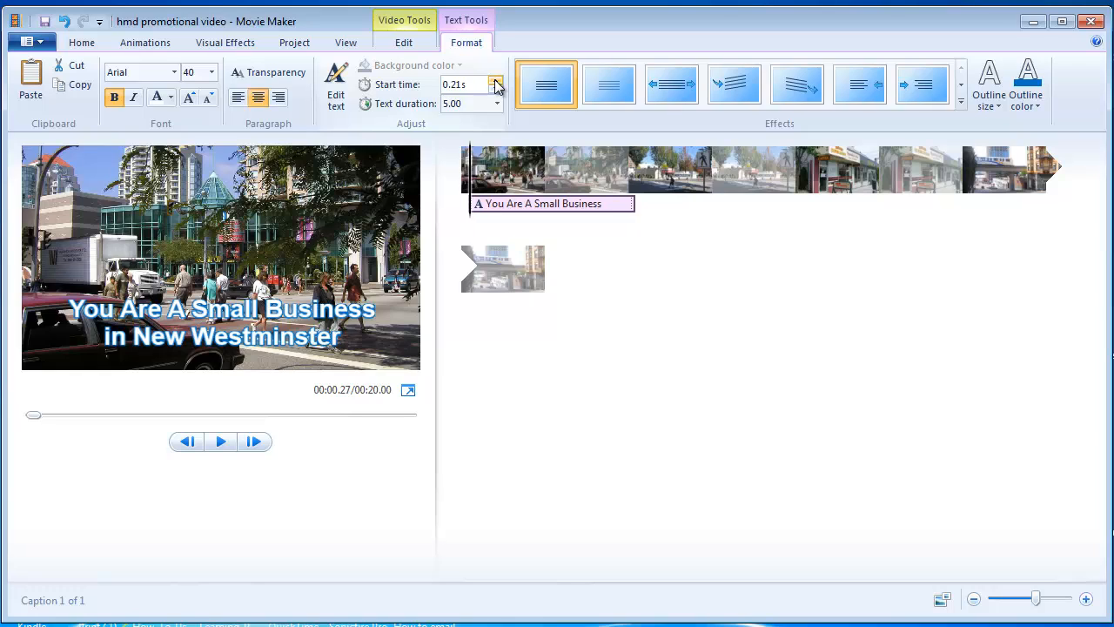
pyautogui.click(496, 81)
pyautogui.click(496, 81)
pyautogui.click(496, 81)
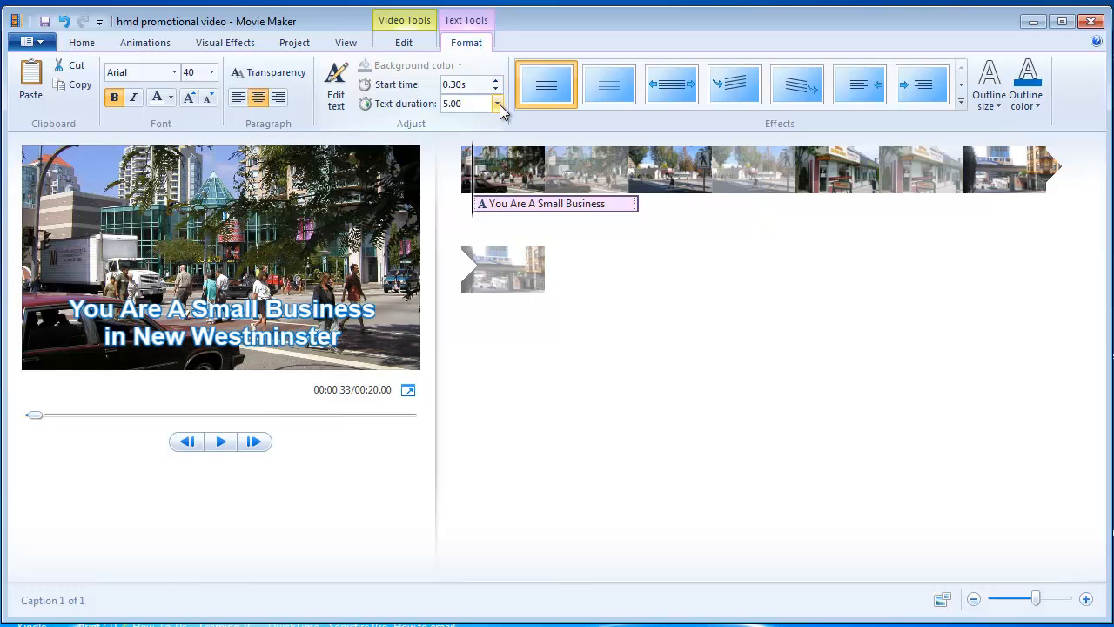
# Shorten the caption's text duration, first to 4.00 and finally to 4.30 seconds.
pyautogui.click(497, 104)
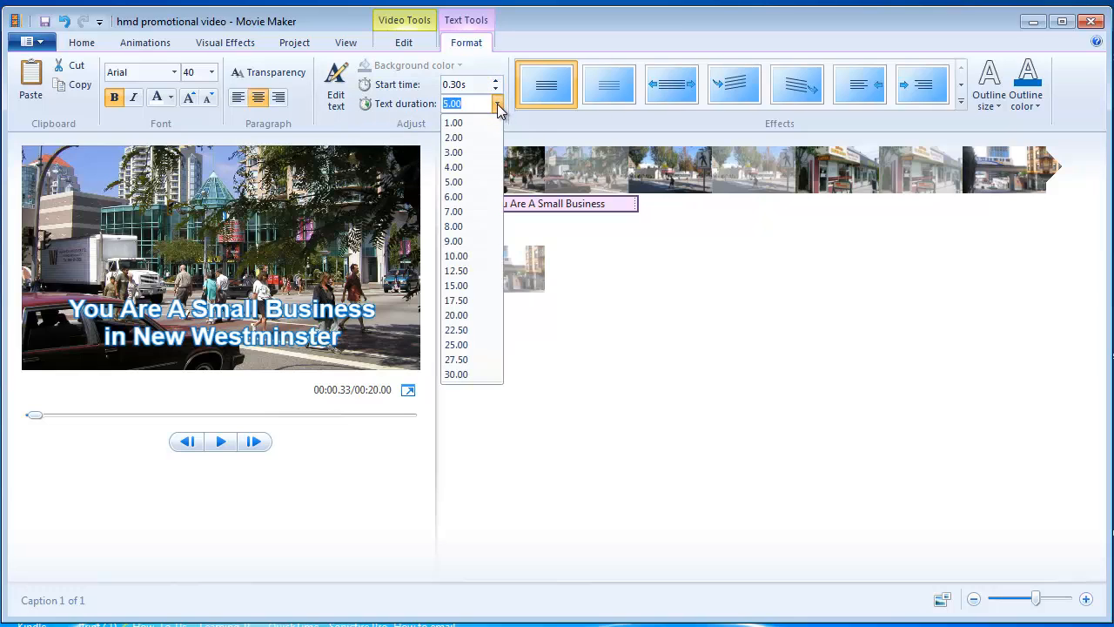
pyautogui.click(454, 168)
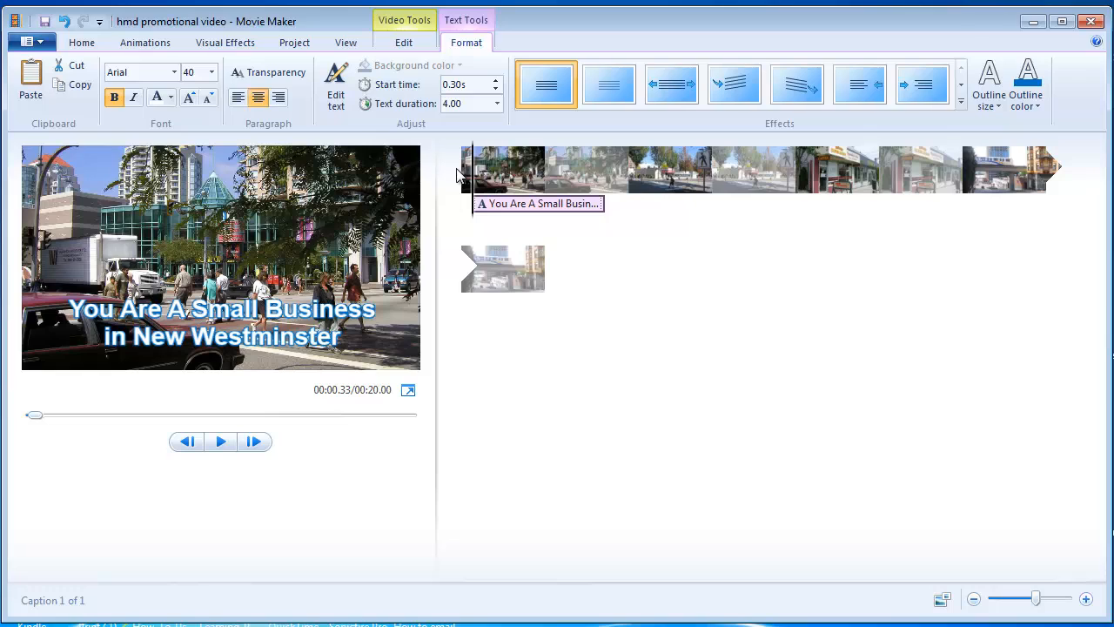
pyautogui.click(452, 104)
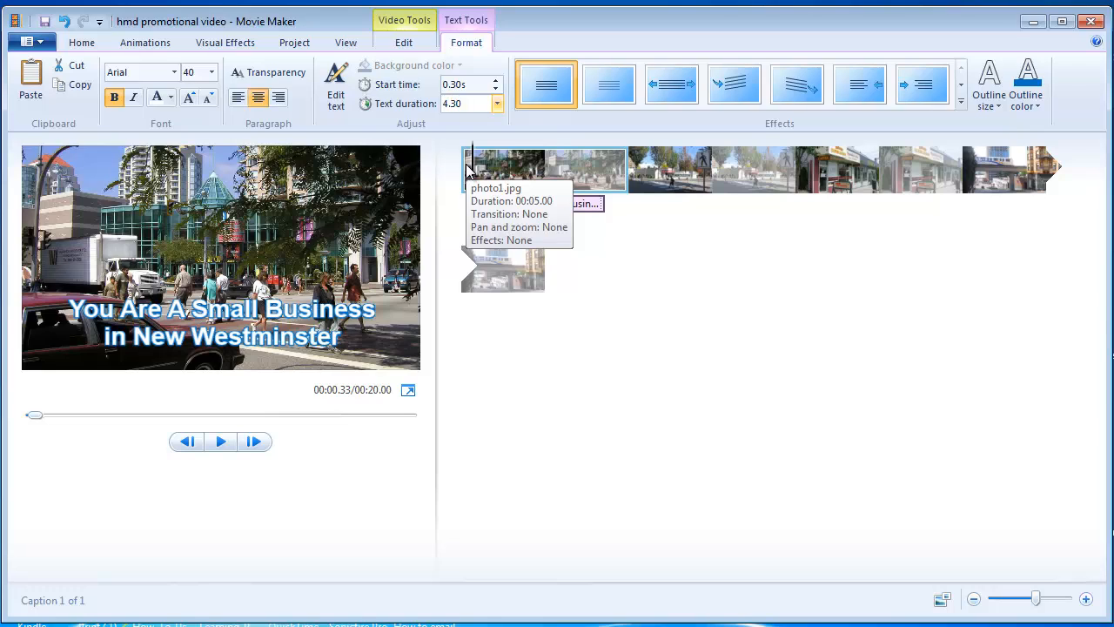
pyautogui.press('Return')
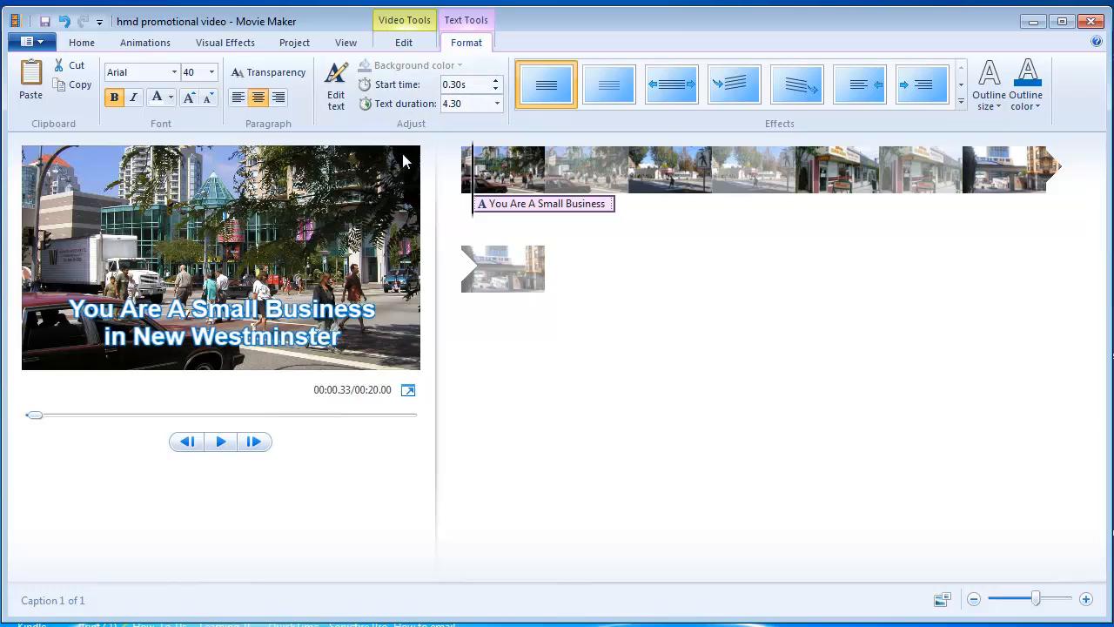
# Play the movie from its beginning into the second photo to check the first caption's timing.
pyautogui.click(27, 421)
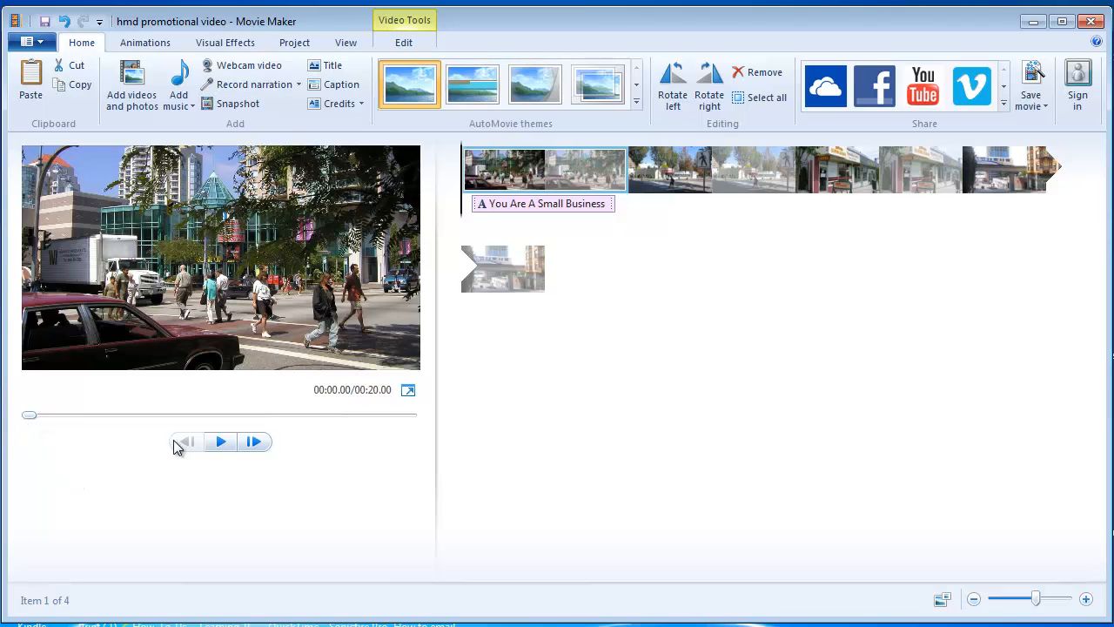
pyautogui.click(222, 441)
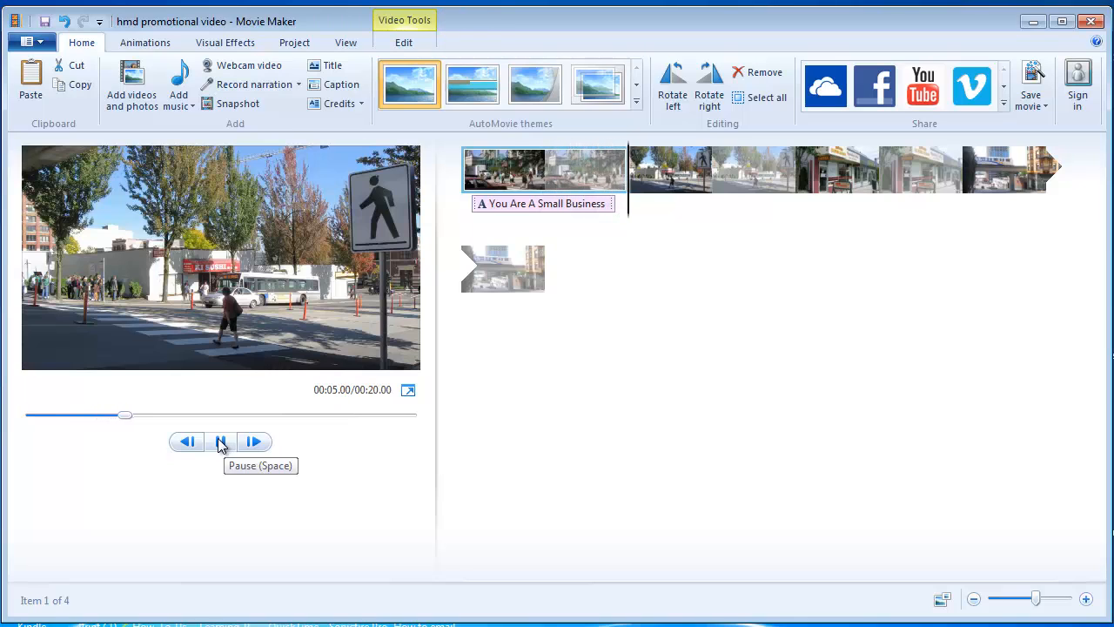
pyautogui.click(220, 442)
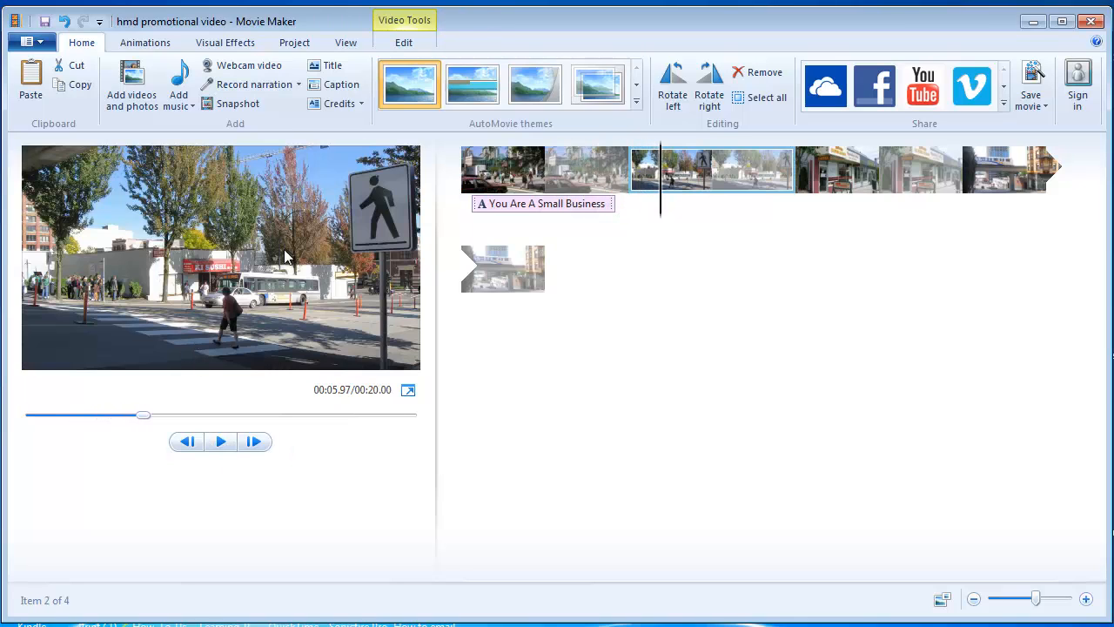
# Give the first caption the horizontal stretch effect with outward arrows on both sides, and save the project.
pyautogui.click(559, 207)
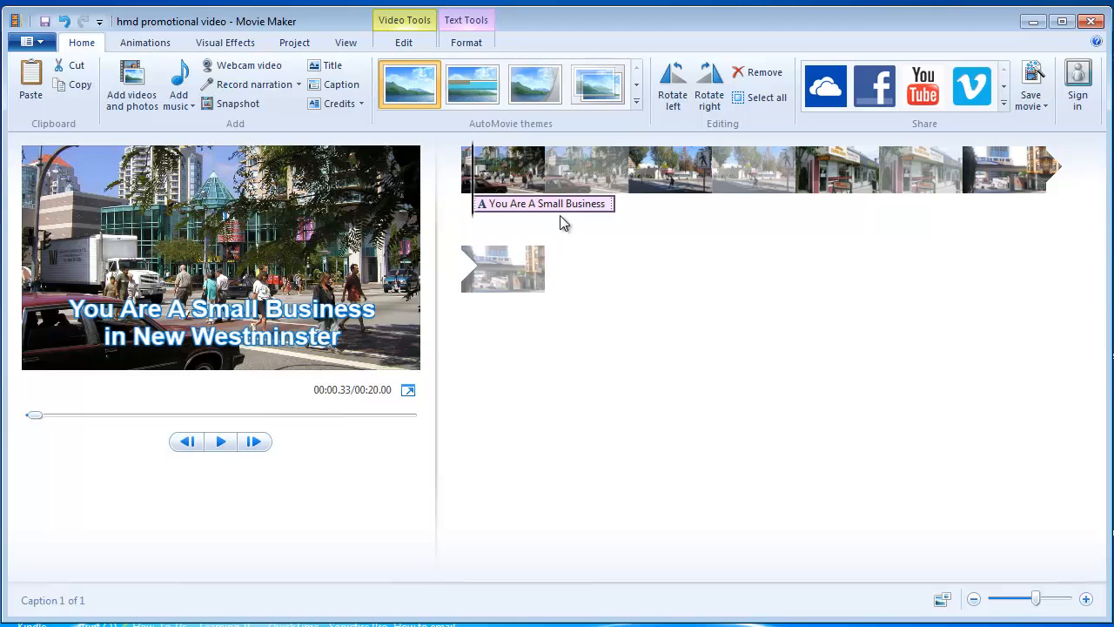
pyautogui.click(480, 27)
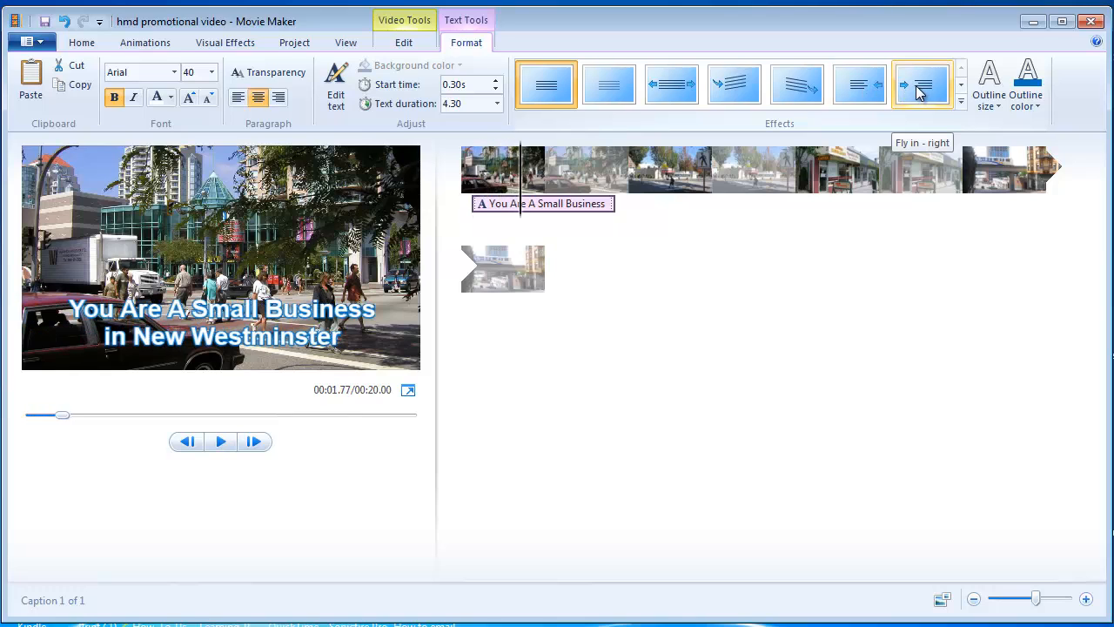
pyautogui.click(671, 87)
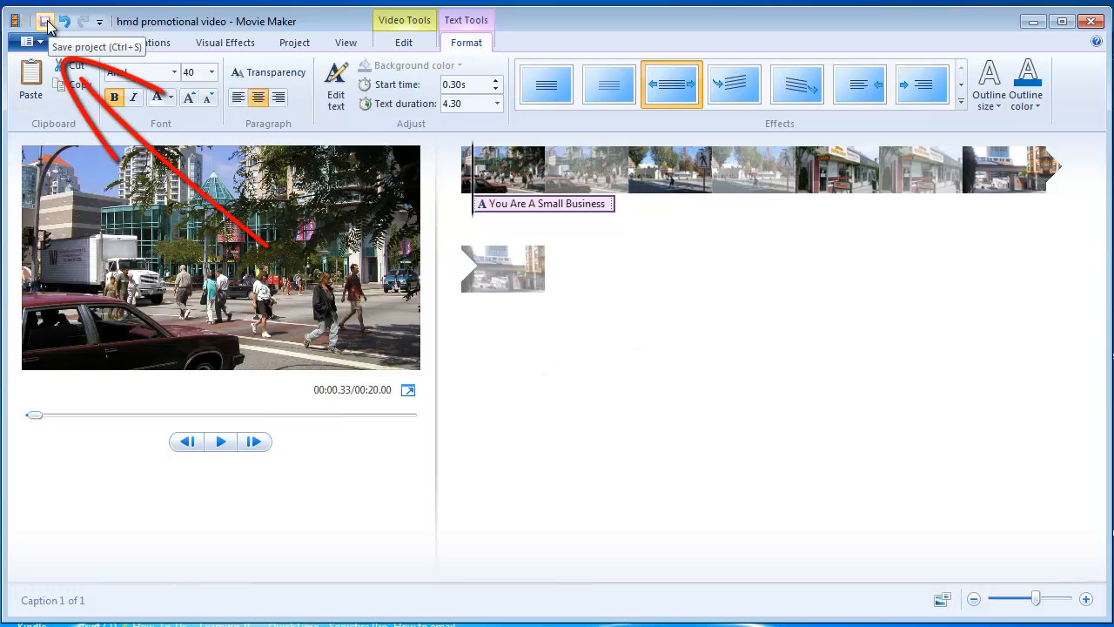
pyautogui.click(45, 22)
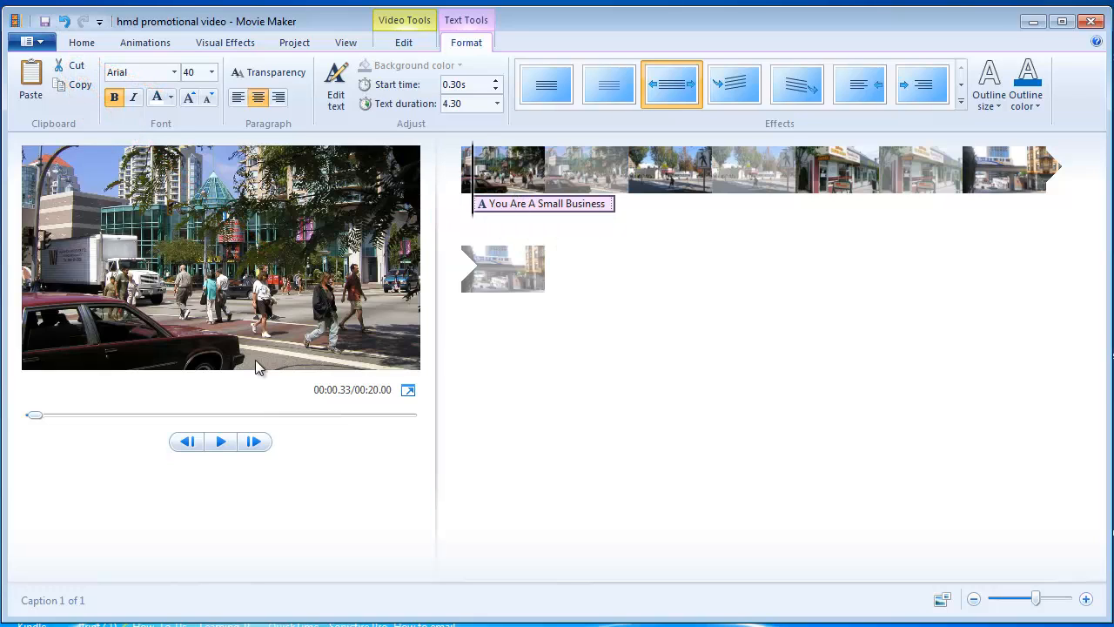
# Copy the first caption and paste it onto the second photo at 5.50 s.
pyautogui.moveTo(35, 415); pyautogui.dragTo(48, 415)
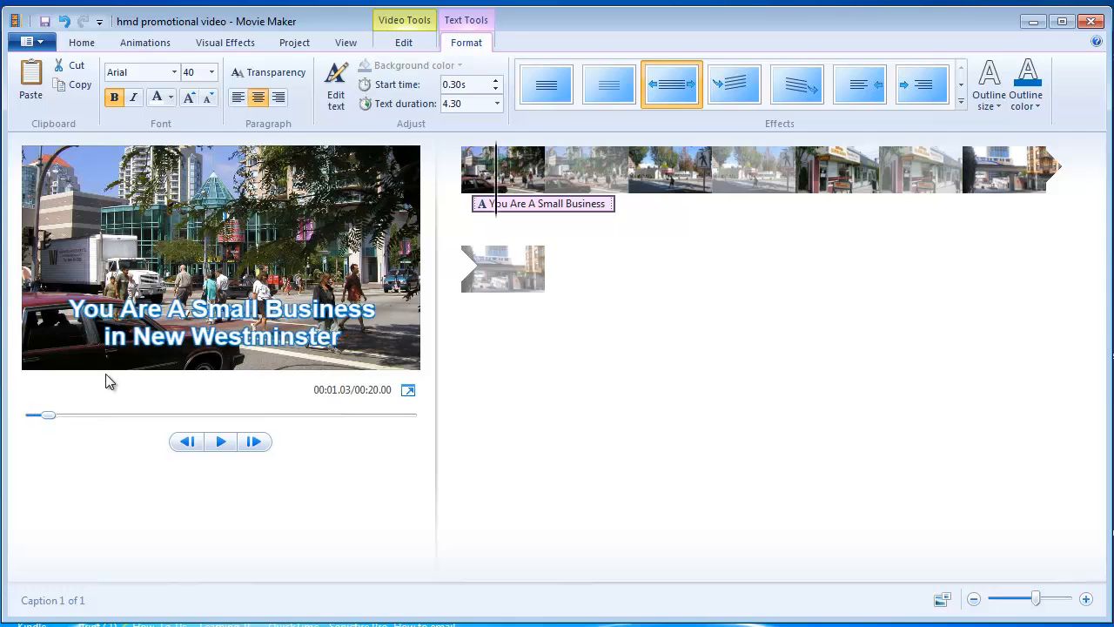
pyautogui.rightClick(546, 207)
pyautogui.click(598, 236)
pyautogui.moveTo(48, 416); pyautogui.dragTo(157, 425)
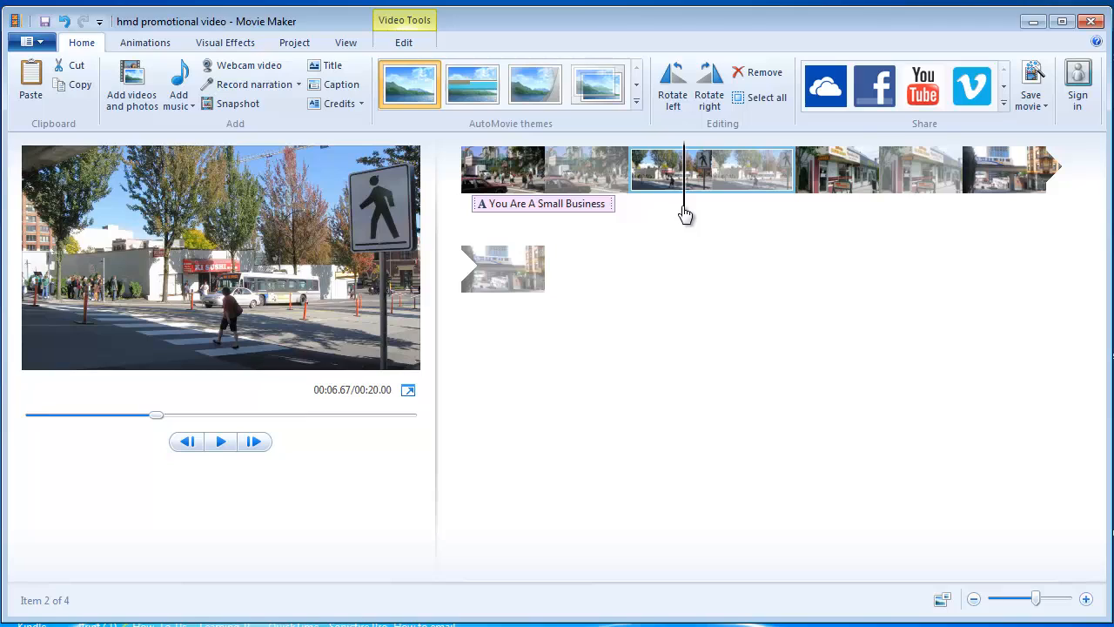
pyautogui.moveTo(684, 212); pyautogui.dragTo(648, 214)
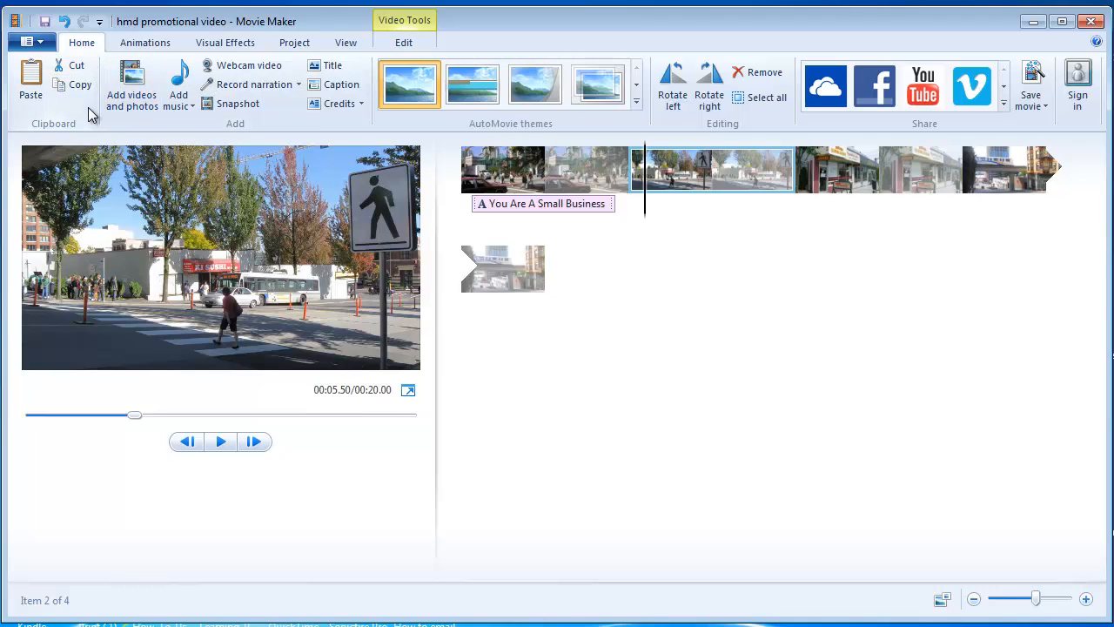
pyautogui.click(26, 80)
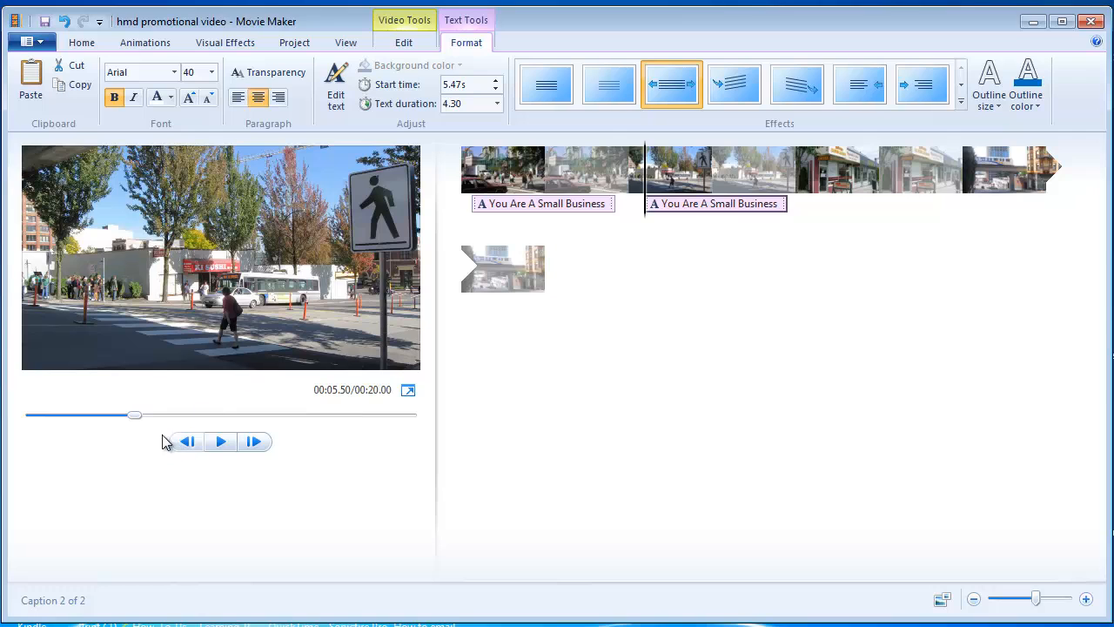
# Paste the copied caption onto the third photo at 10.47 s and the fourth photo at 15.60 s.
pyautogui.moveTo(131, 420); pyautogui.dragTo(231, 416)
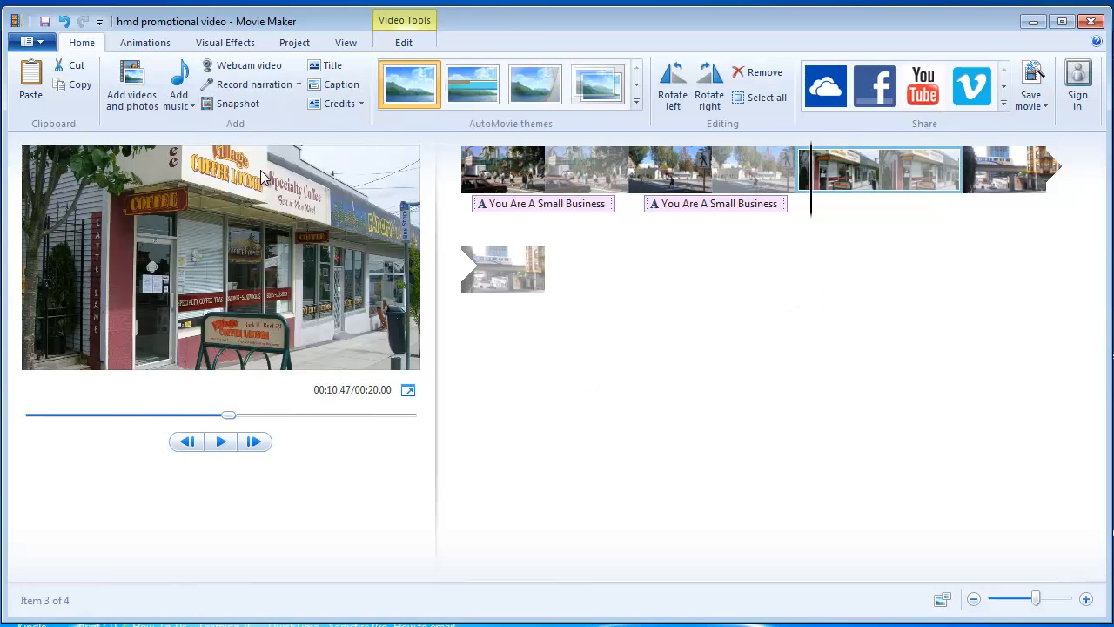
pyautogui.click(31, 87)
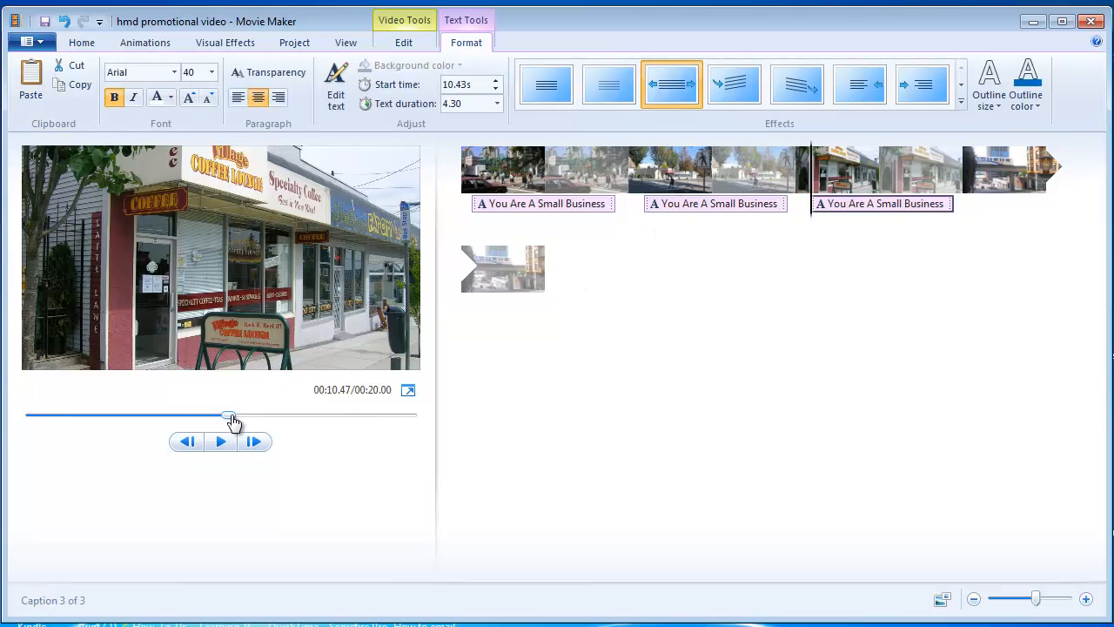
pyautogui.moveTo(231, 421); pyautogui.dragTo(333, 427)
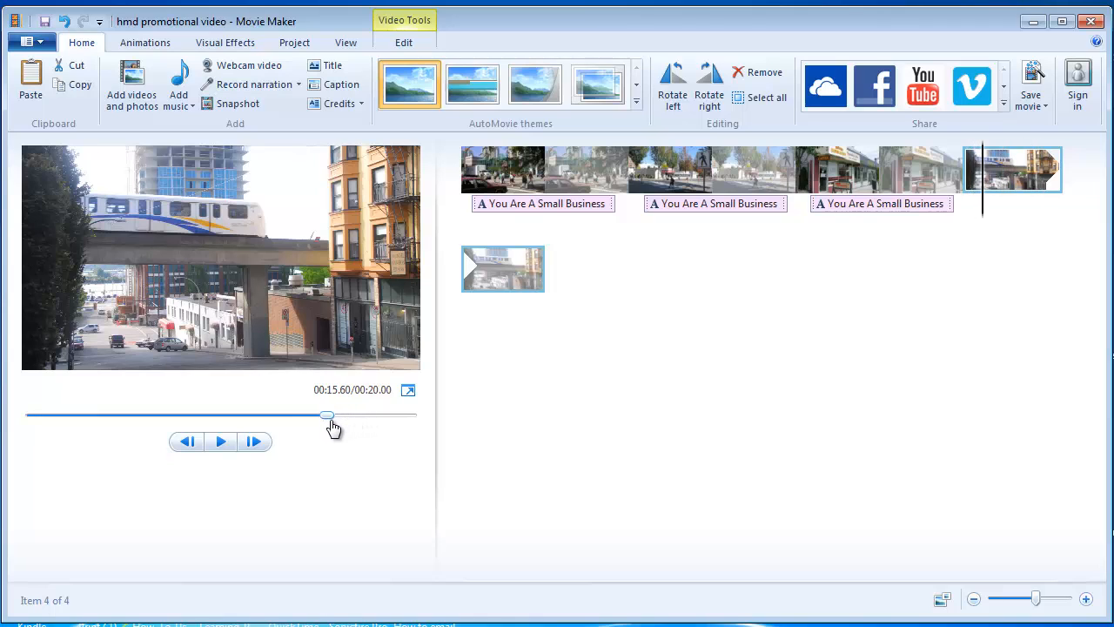
pyautogui.click(31, 91)
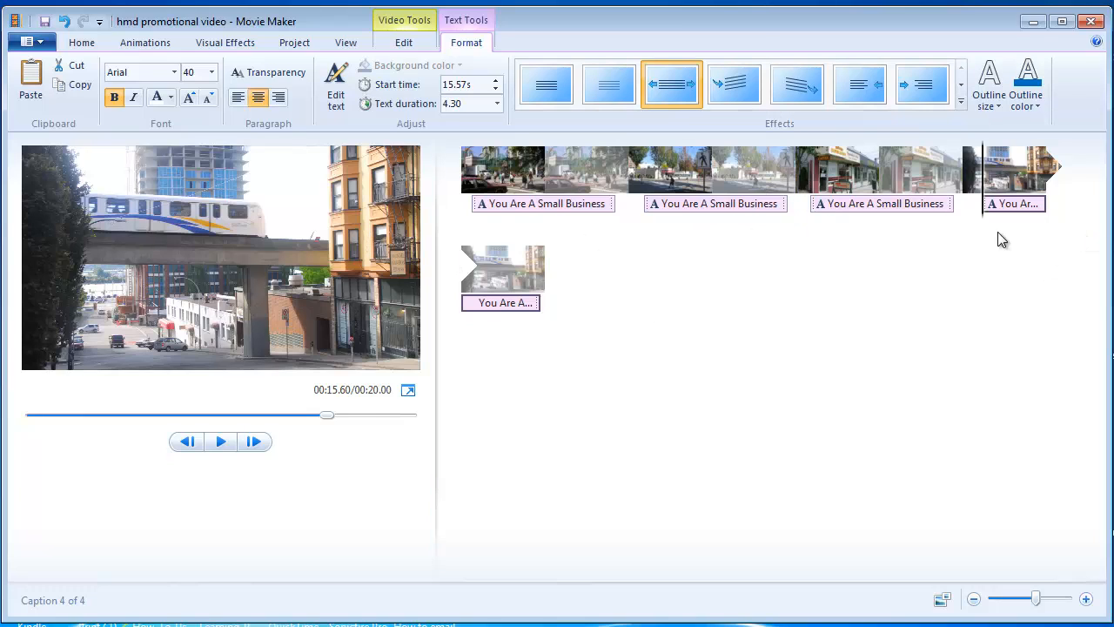
# Replace the second photo's caption with "You Need A Website That You Can Afford - Right?" from the Notepad file, and preview it in playback.
pyautogui.moveTo(326, 415); pyautogui.dragTo(177, 416)
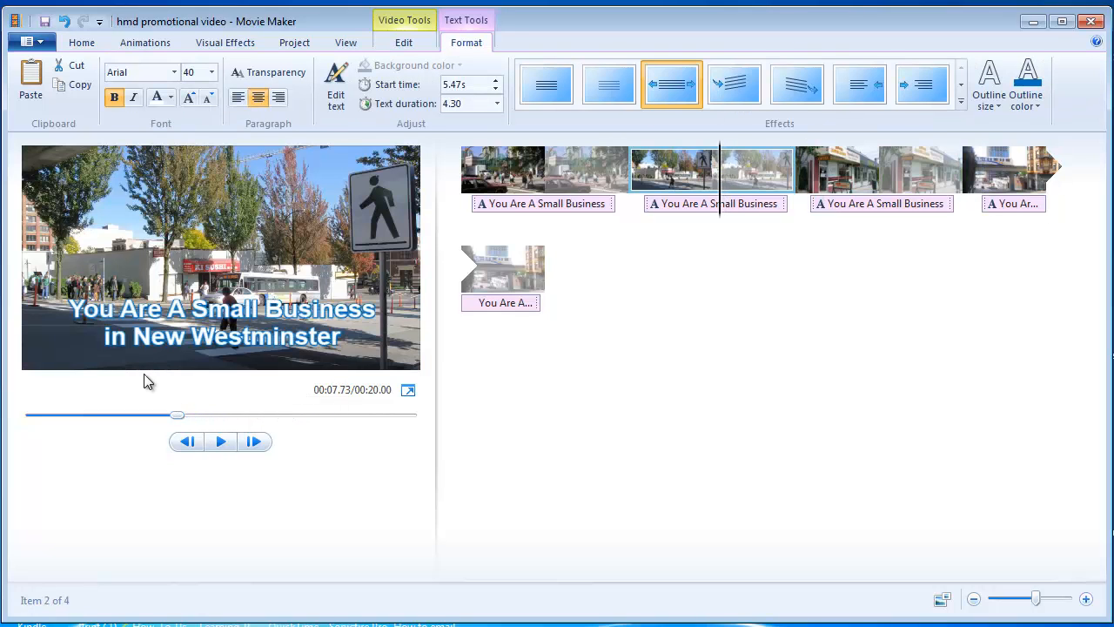
pyautogui.doubleClick(276, 334)
pyautogui.moveTo(340, 336); pyautogui.dragTo(80, 307)
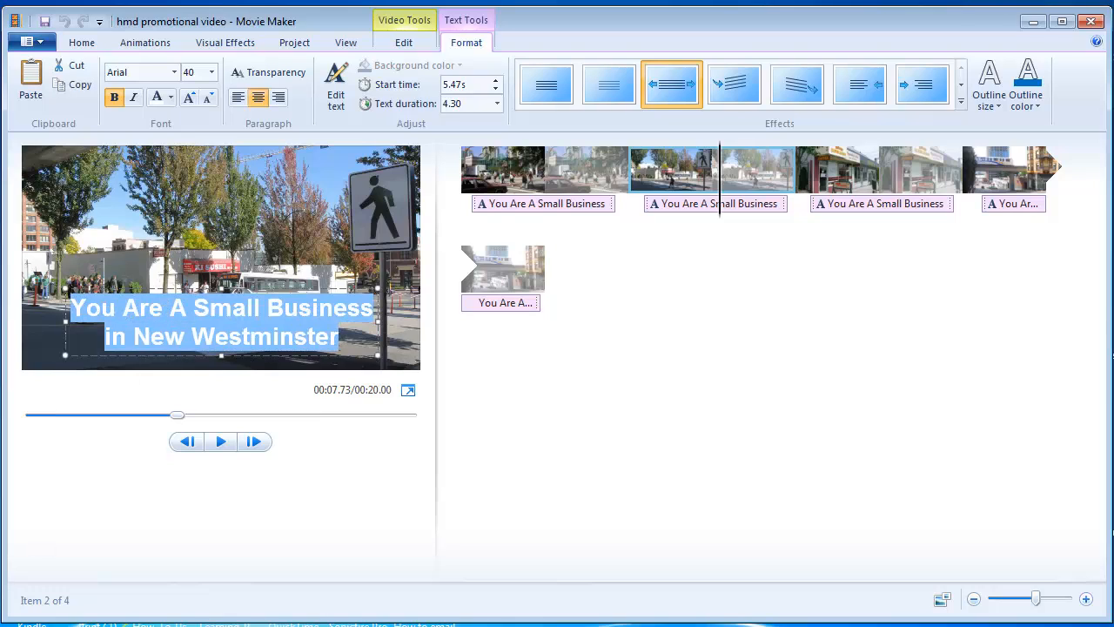
pyautogui.hotkey('alt', 'Tab')
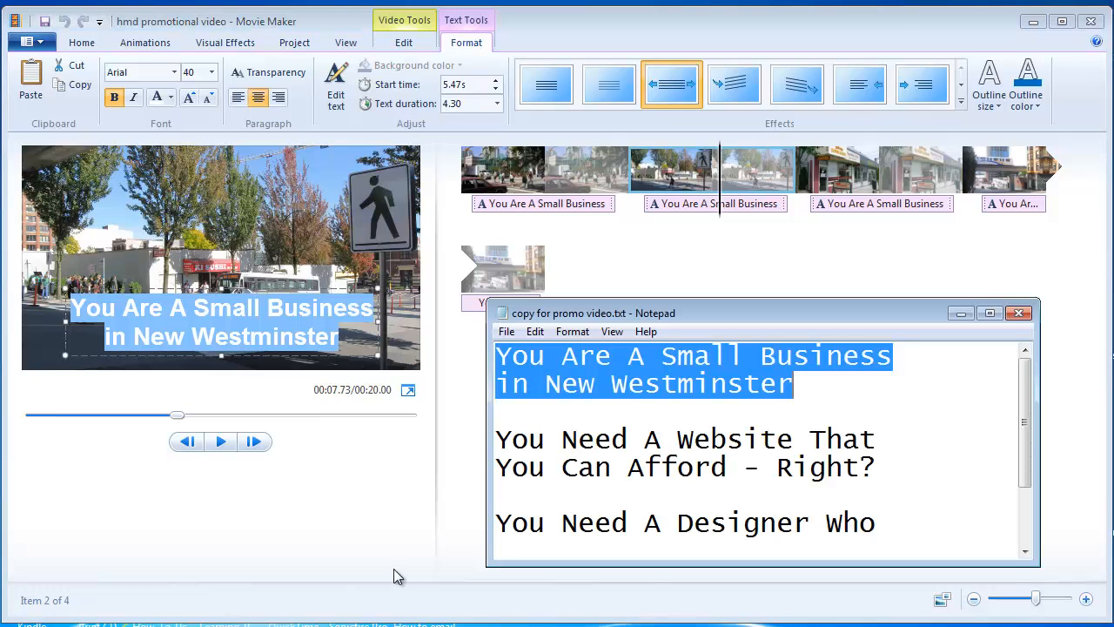
pyautogui.moveTo(876, 468); pyautogui.dragTo(494, 452)
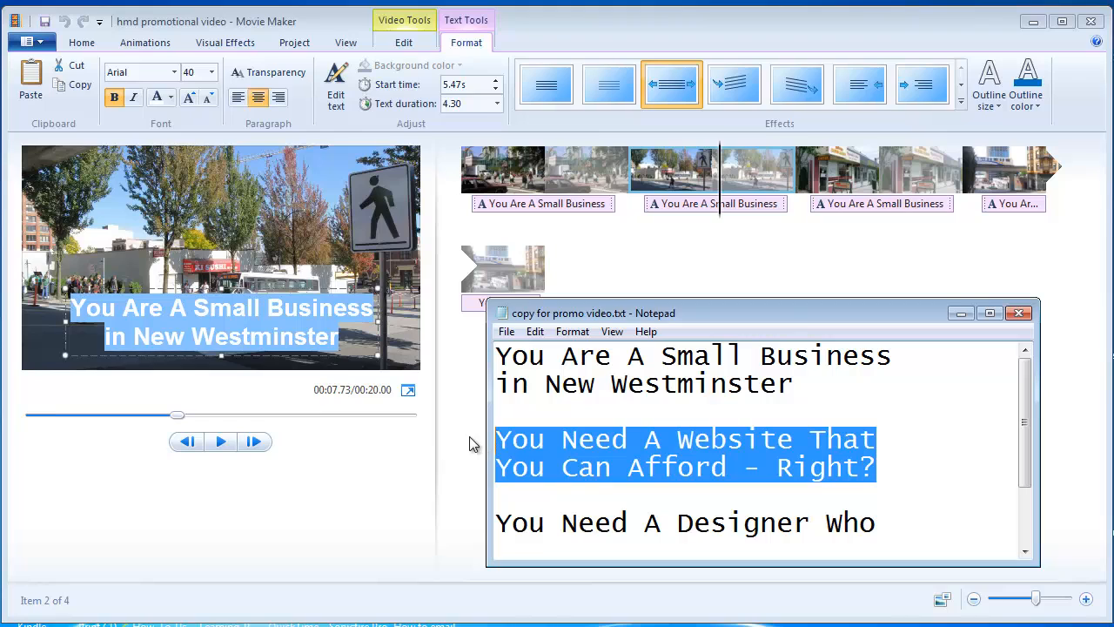
pyautogui.rightClick(280, 340)
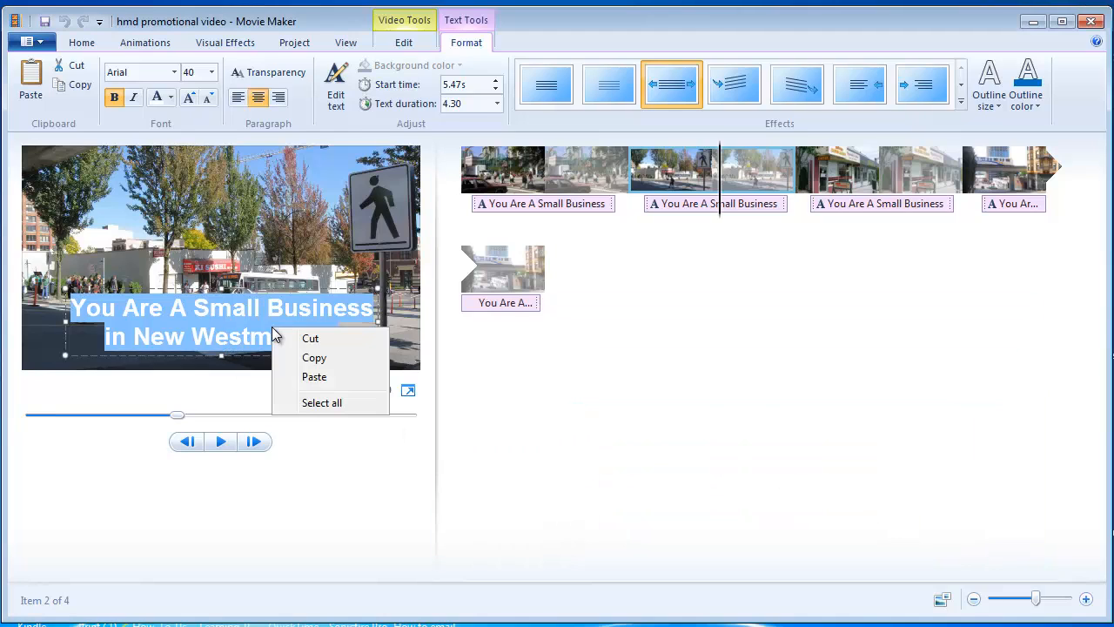
pyautogui.click(330, 377)
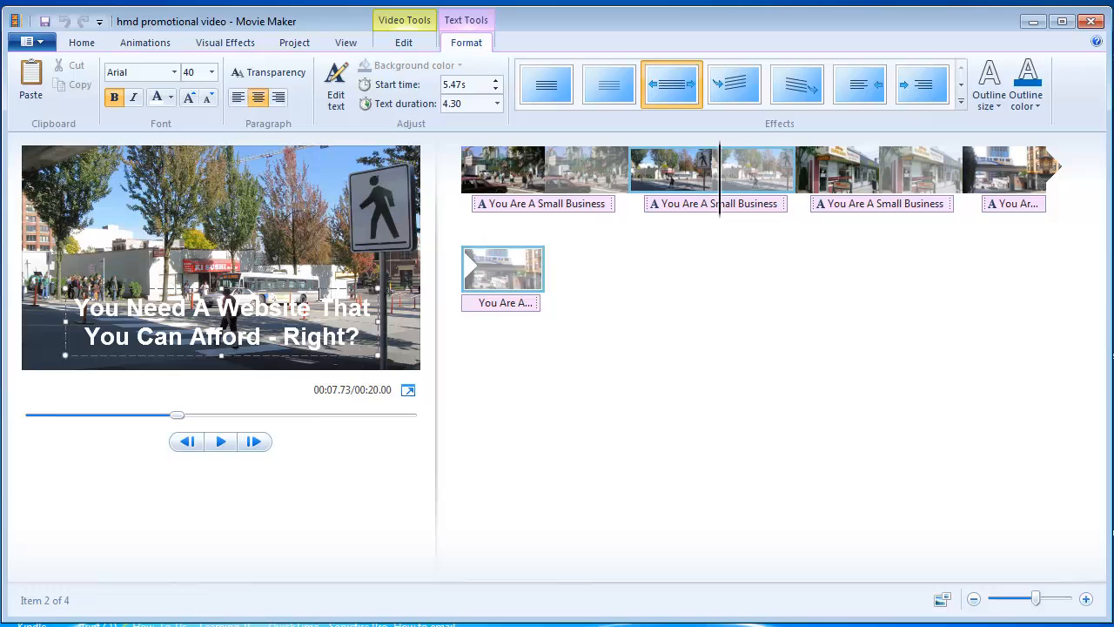
pyautogui.click(227, 443)
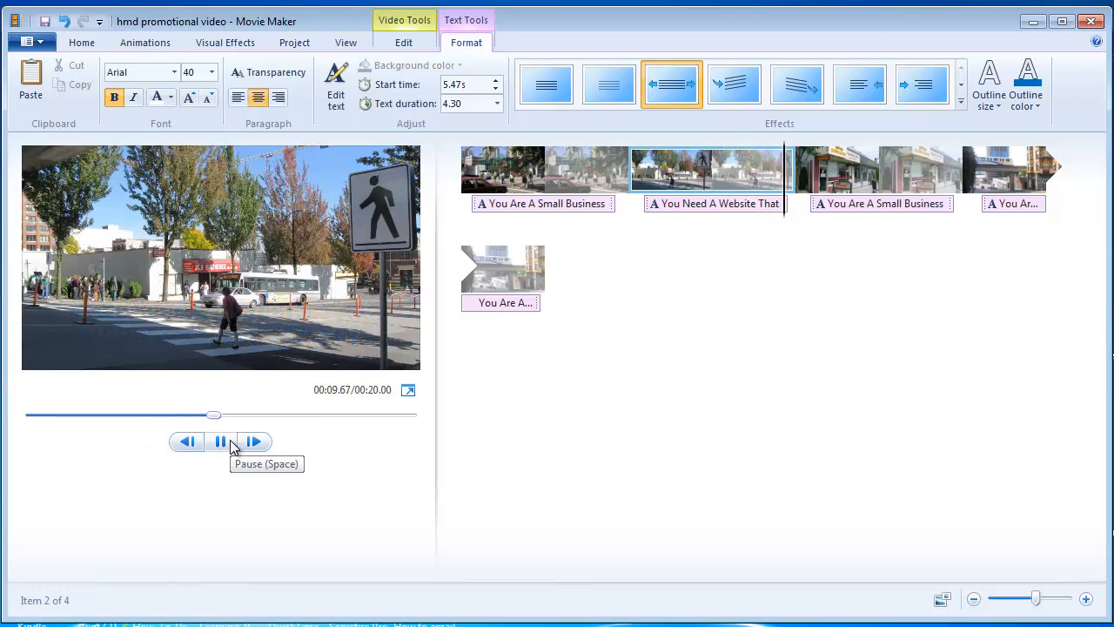
pyautogui.click(229, 444)
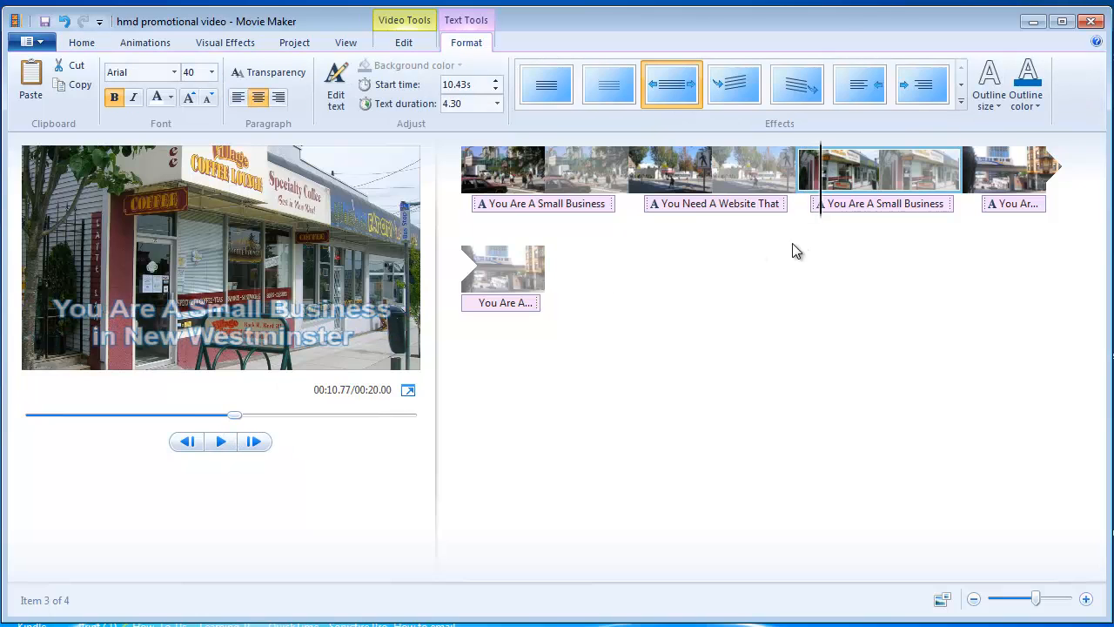
# Replace the third photo's caption with "You Need A Designer Who Understands Small Business!" copied from the Notepad text file.
pyautogui.click(901, 206)
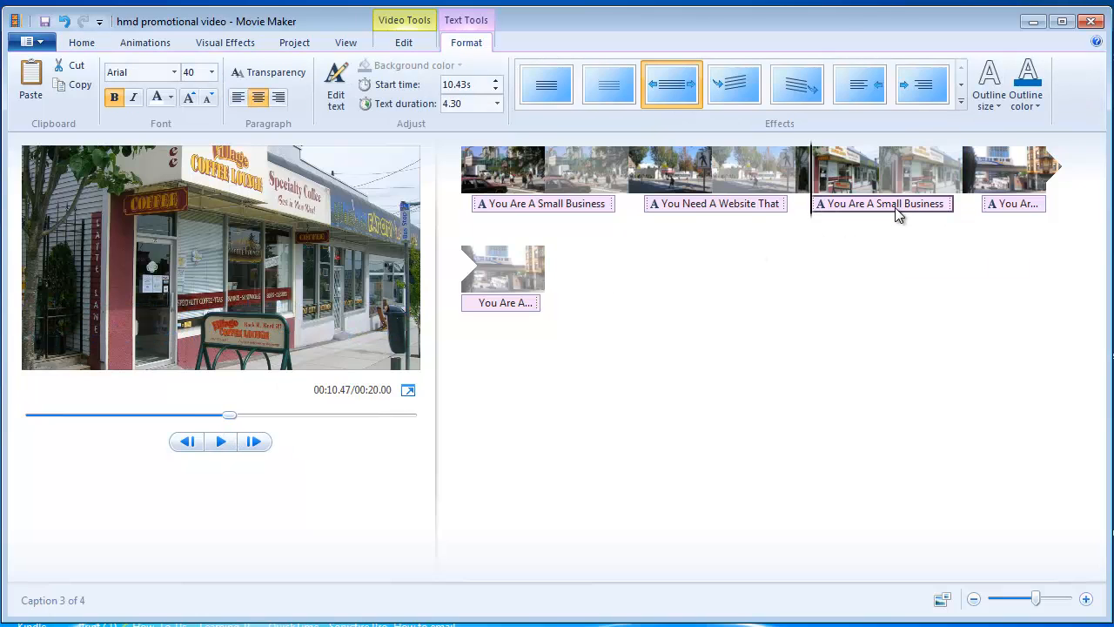
pyautogui.hotkey('alt', 'Tab')
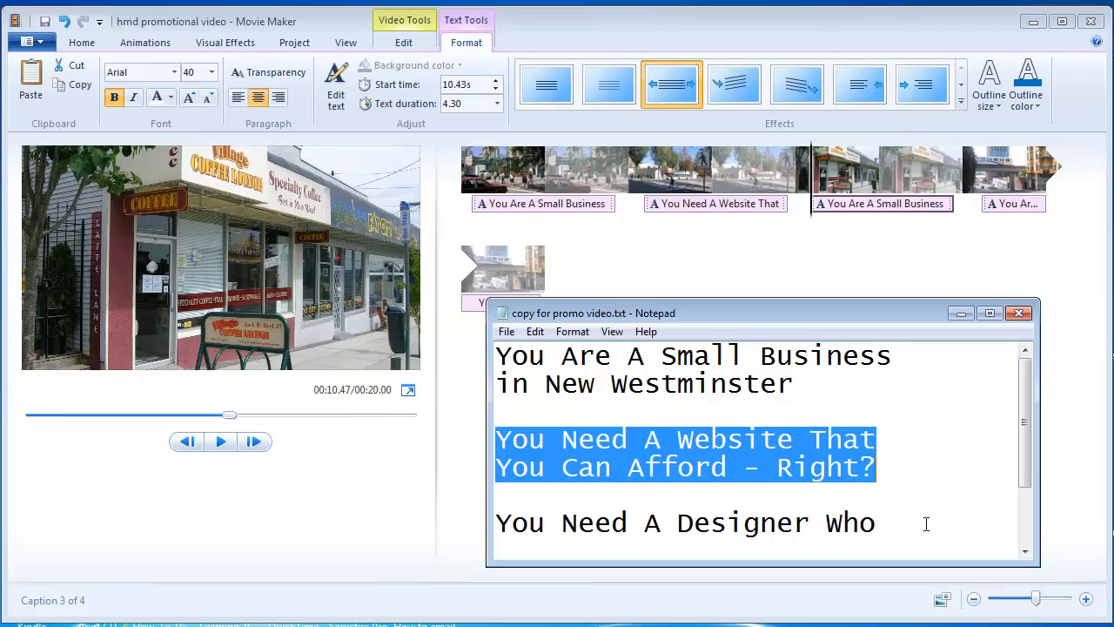
pyautogui.scroll(-1, 926, 524)
pyautogui.moveTo(942, 469); pyautogui.dragTo(502, 446)
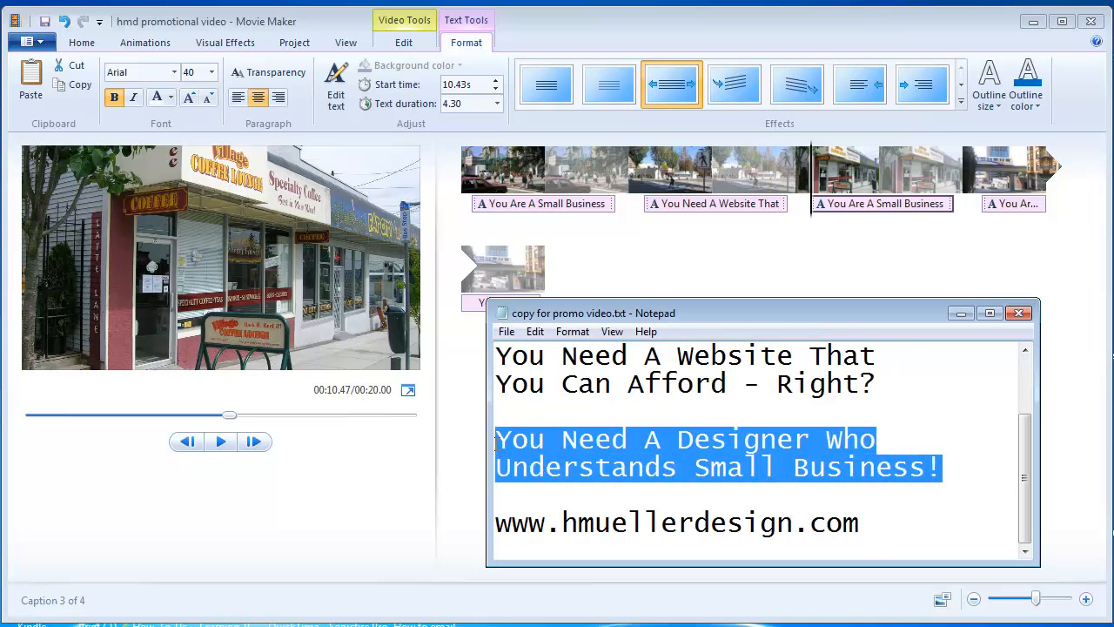
pyautogui.hotkey('alt', 'Tab')
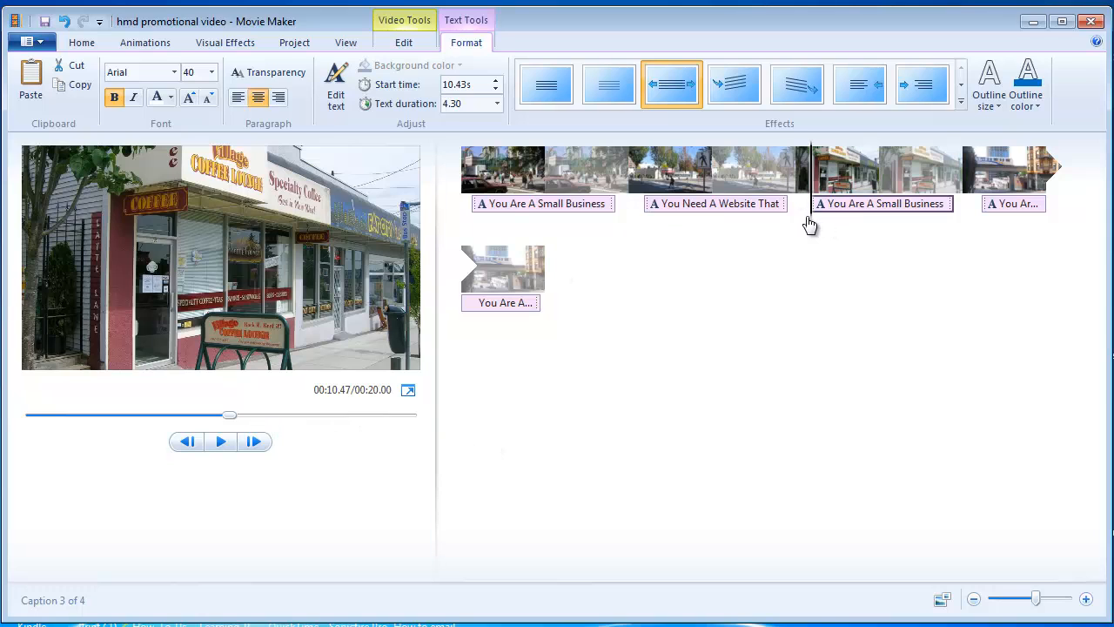
pyautogui.moveTo(226, 420); pyautogui.dragTo(255, 426)
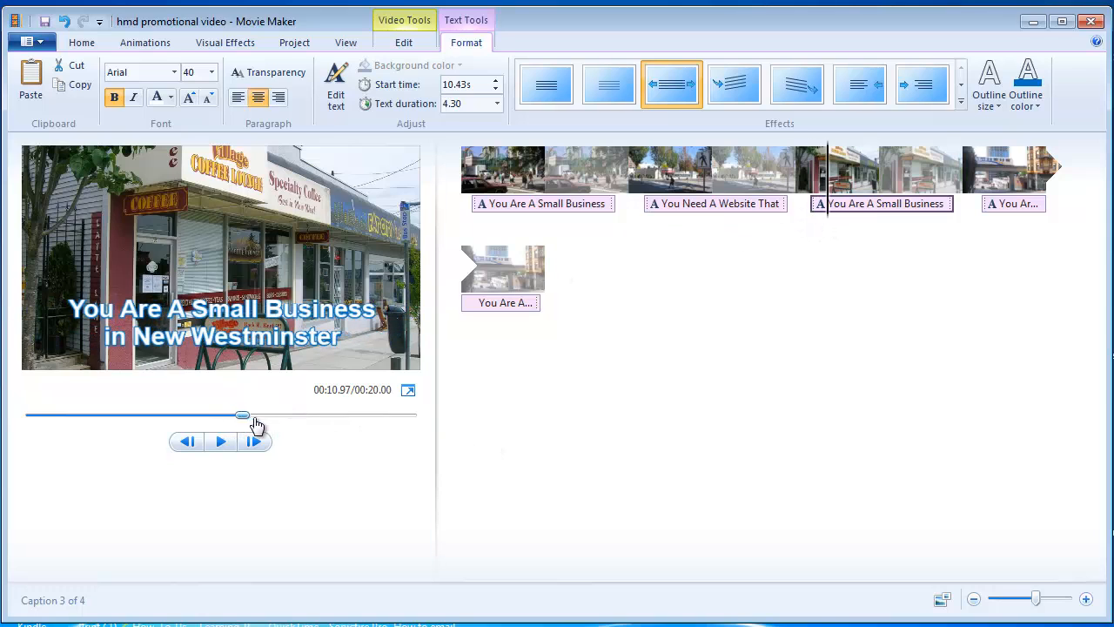
pyautogui.moveTo(339, 338); pyautogui.dragTo(65, 311)
pyautogui.hotkey('ctrl', 'v')
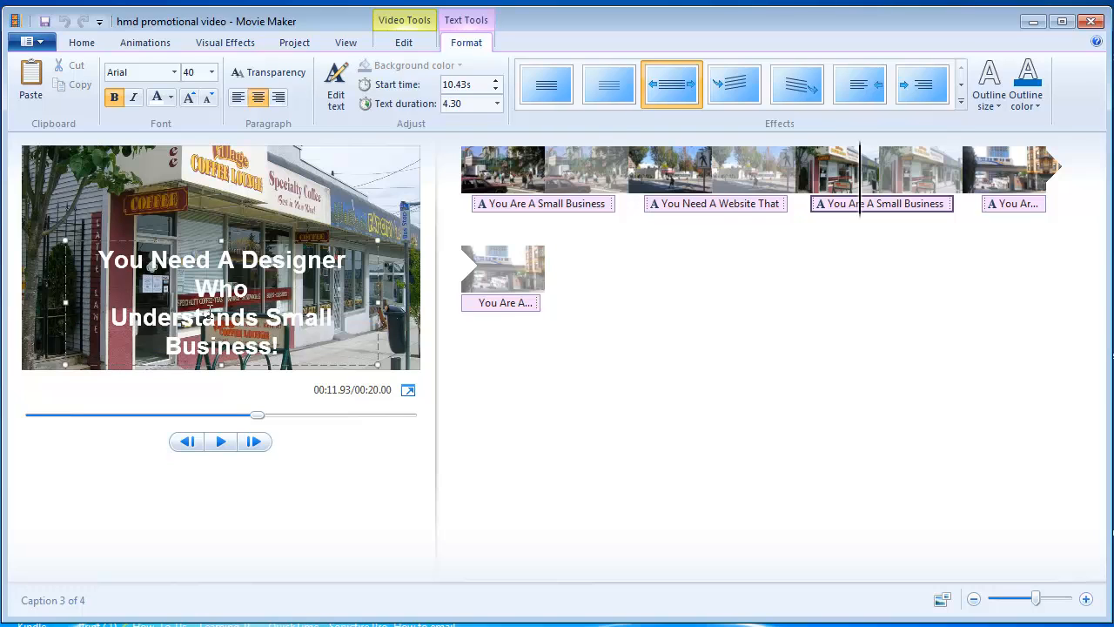
# Widen the third caption's text box so the text fits on two lines, and move it down near the photo's lower edge.
pyautogui.moveTo(64, 304); pyautogui.dragTo(49, 304)
pyautogui.moveTo(379, 290); pyautogui.dragTo(406, 293)
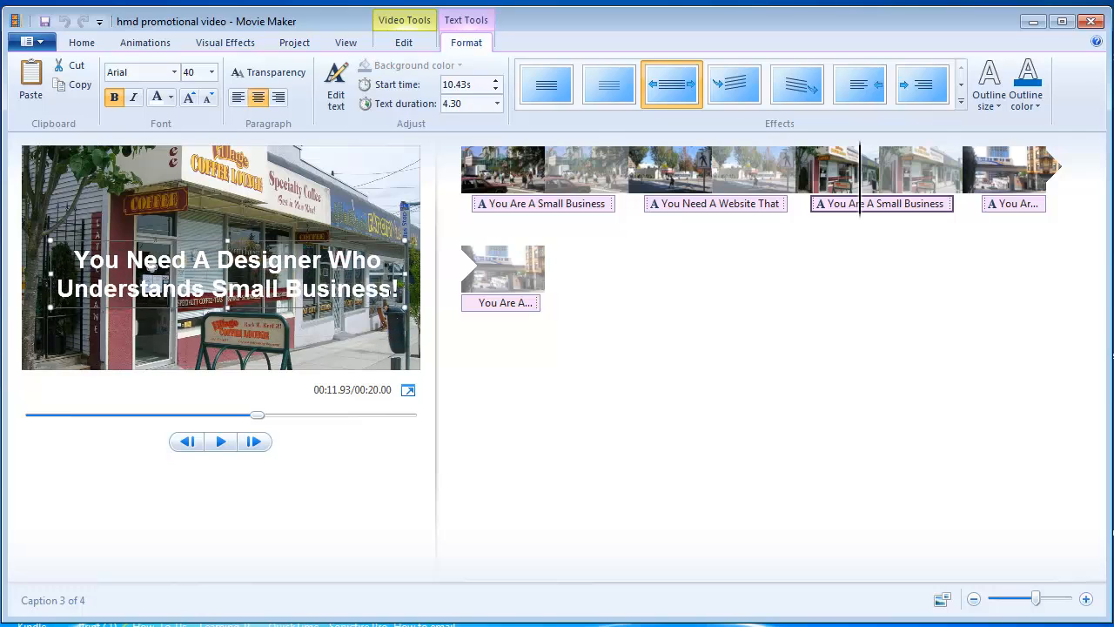
pyautogui.moveTo(46, 275); pyautogui.dragTo(40, 275)
pyautogui.moveTo(268, 240); pyautogui.dragTo(265, 296)
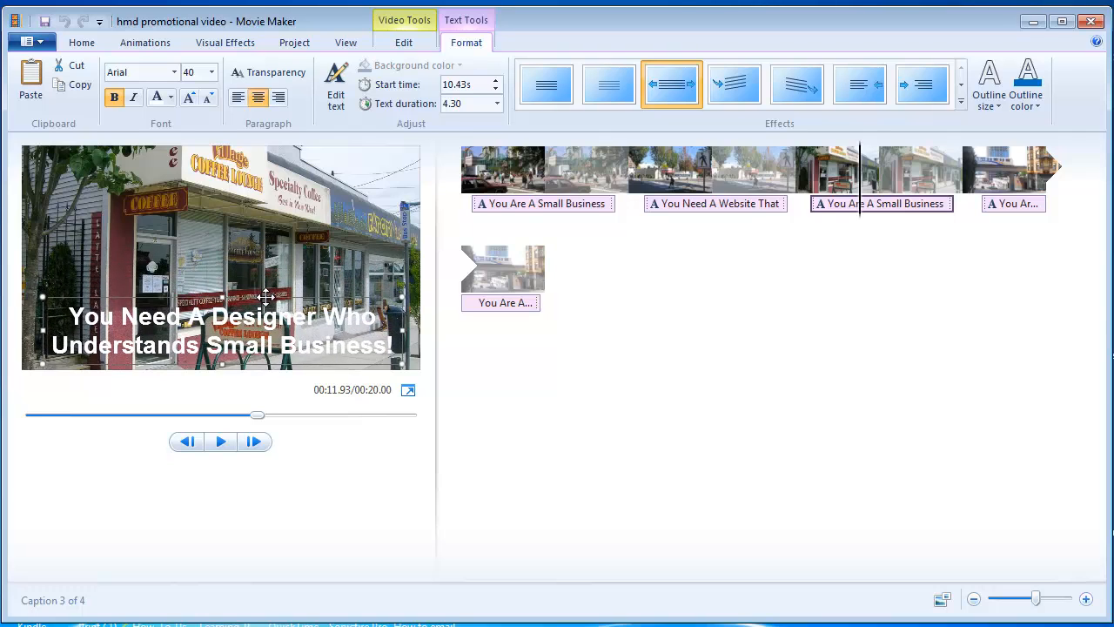
pyautogui.click(1030, 213)
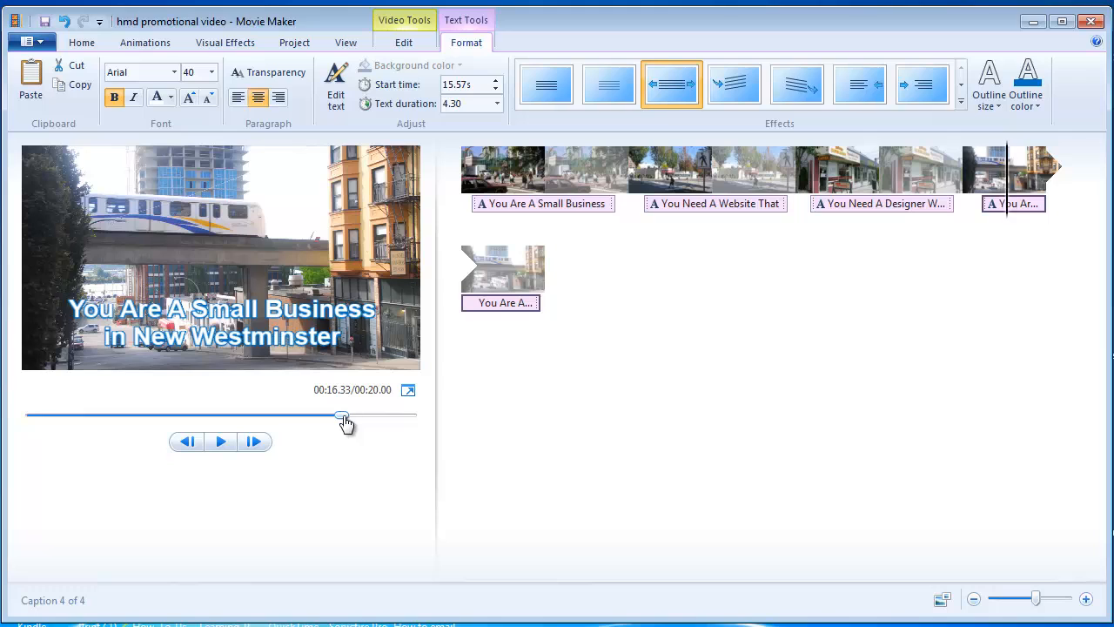
pyautogui.hotkey('alt', 'Tab')
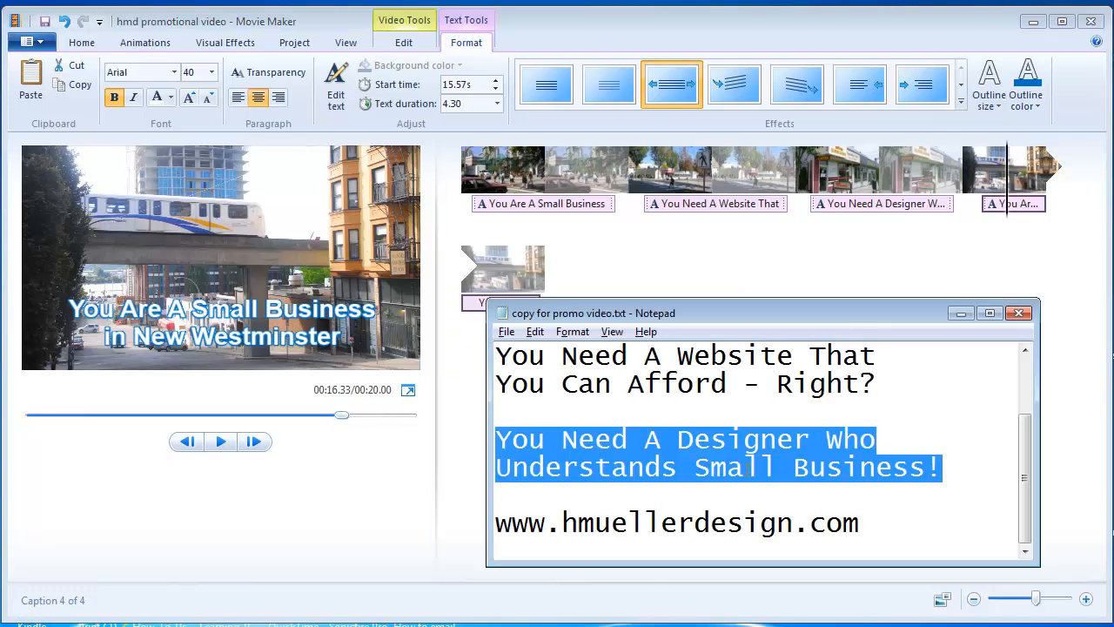
pyautogui.moveTo(853, 525); pyautogui.dragTo(494, 522)
pyautogui.hotkey('ctrl', 'c')
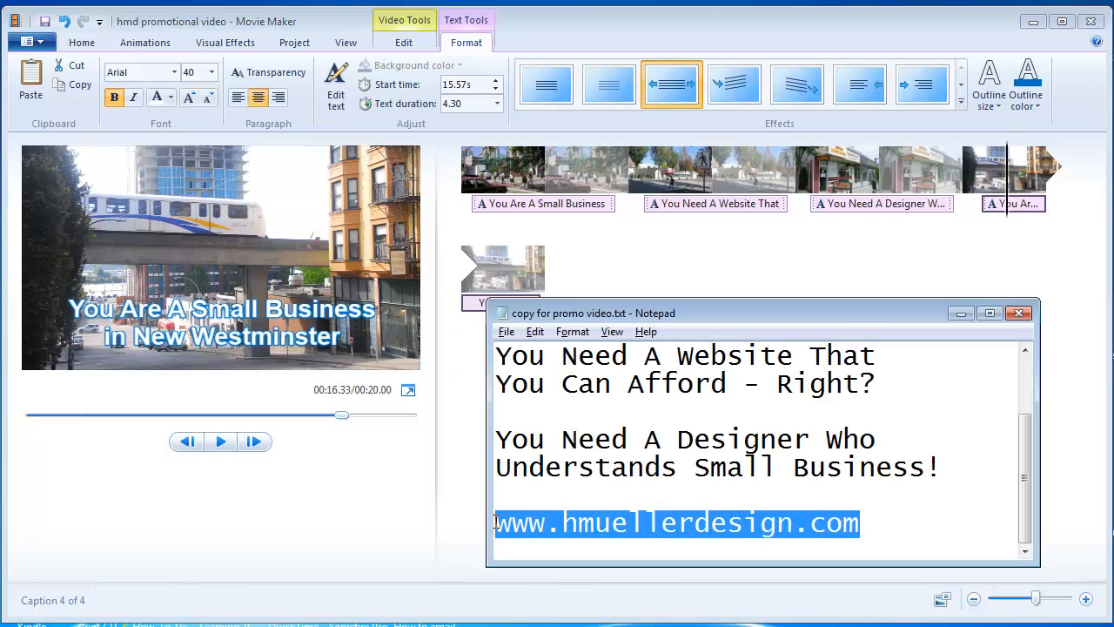
pyautogui.click(325, 338)
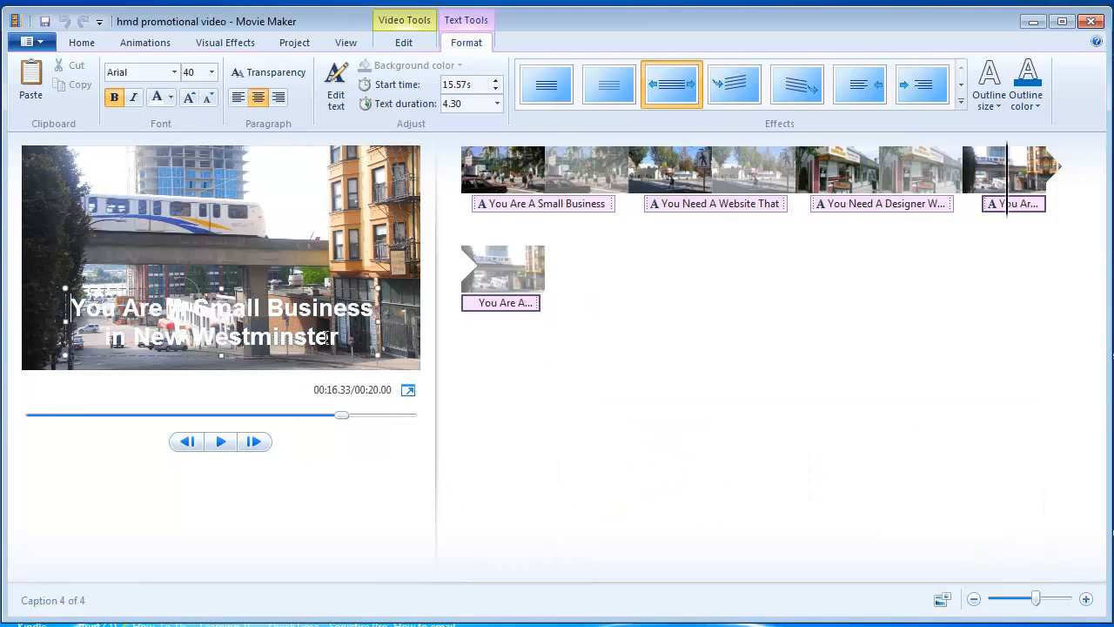
pyautogui.moveTo(339, 338); pyautogui.dragTo(74, 320)
pyautogui.hotkey('ctrl', 'v')
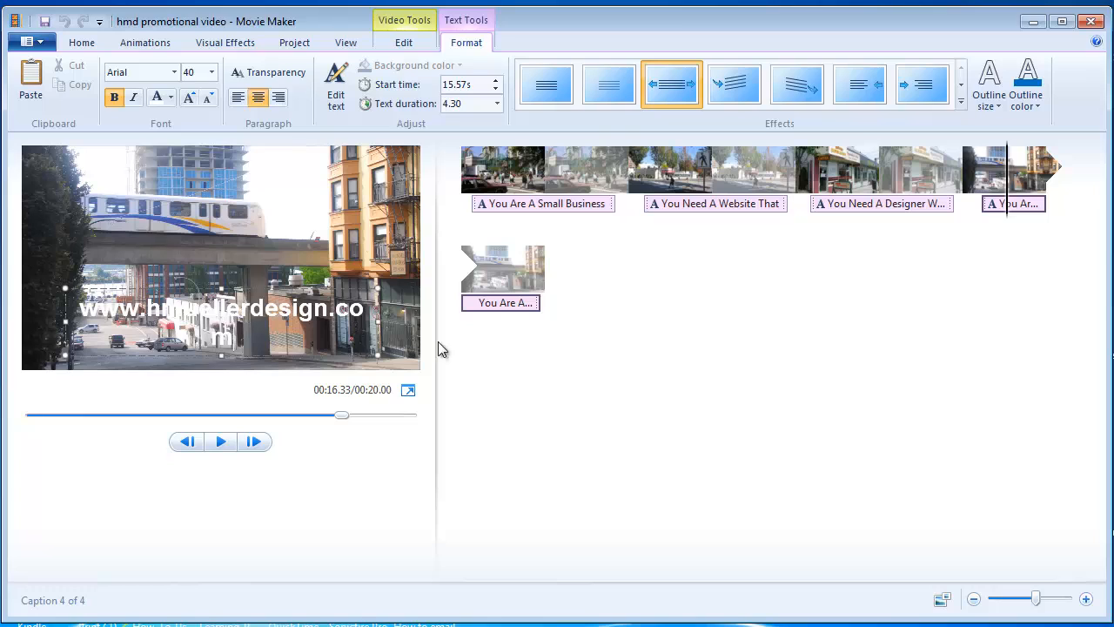
# Widen the fourth caption's text box to fit one line, placing it near the photo's lower edge, and save the project.
pyautogui.moveTo(377, 323); pyautogui.dragTo(388, 323)
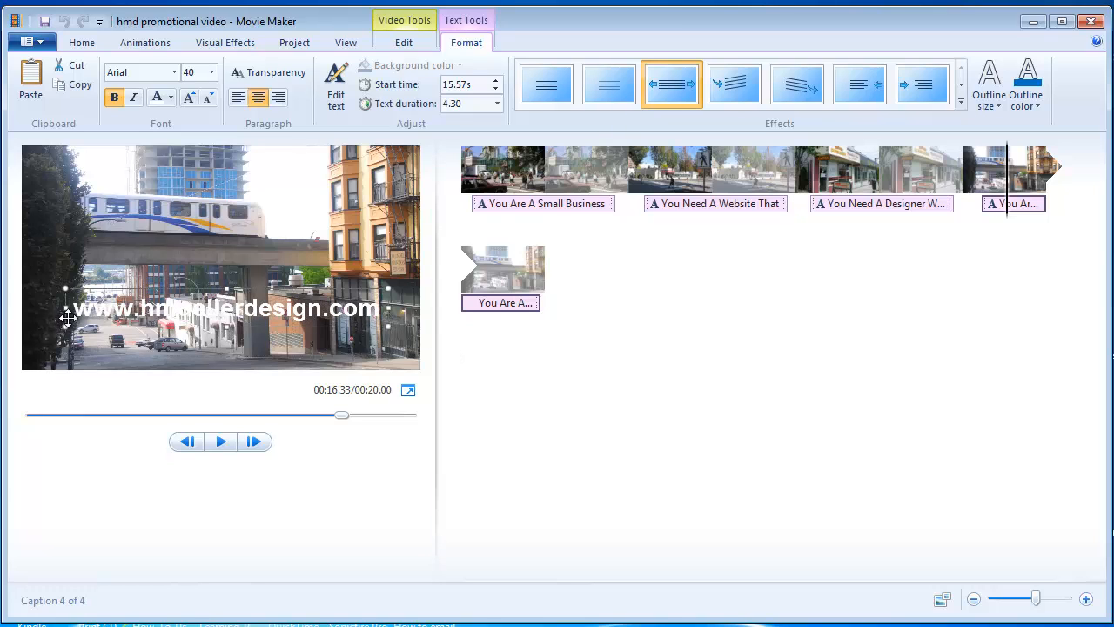
pyautogui.moveTo(63, 308); pyautogui.dragTo(54, 308)
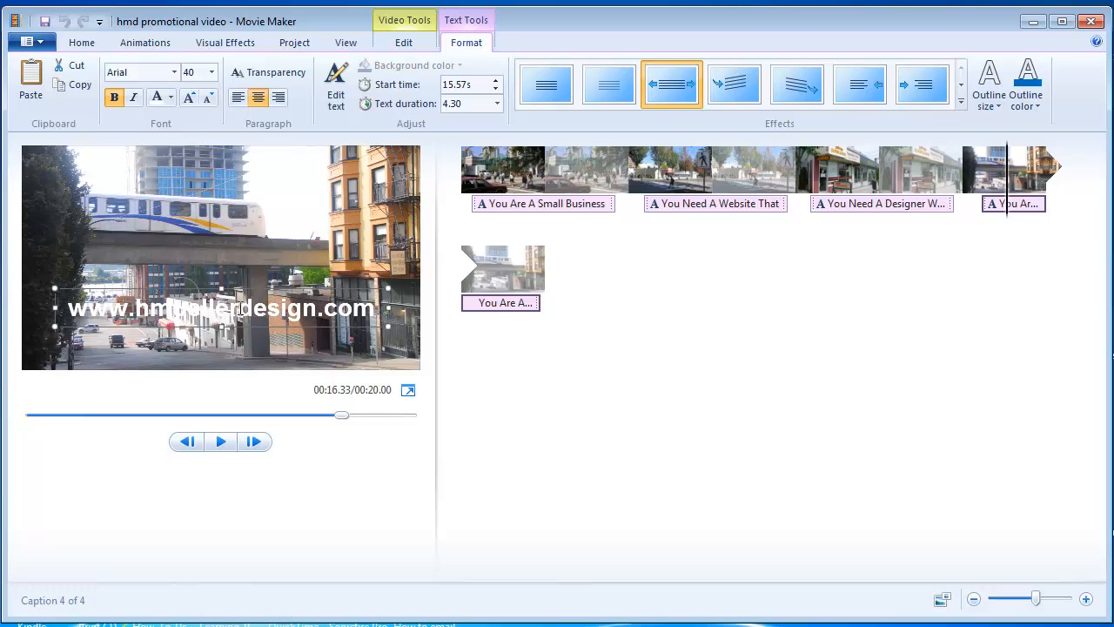
pyautogui.moveTo(267, 282); pyautogui.dragTo(269, 315)
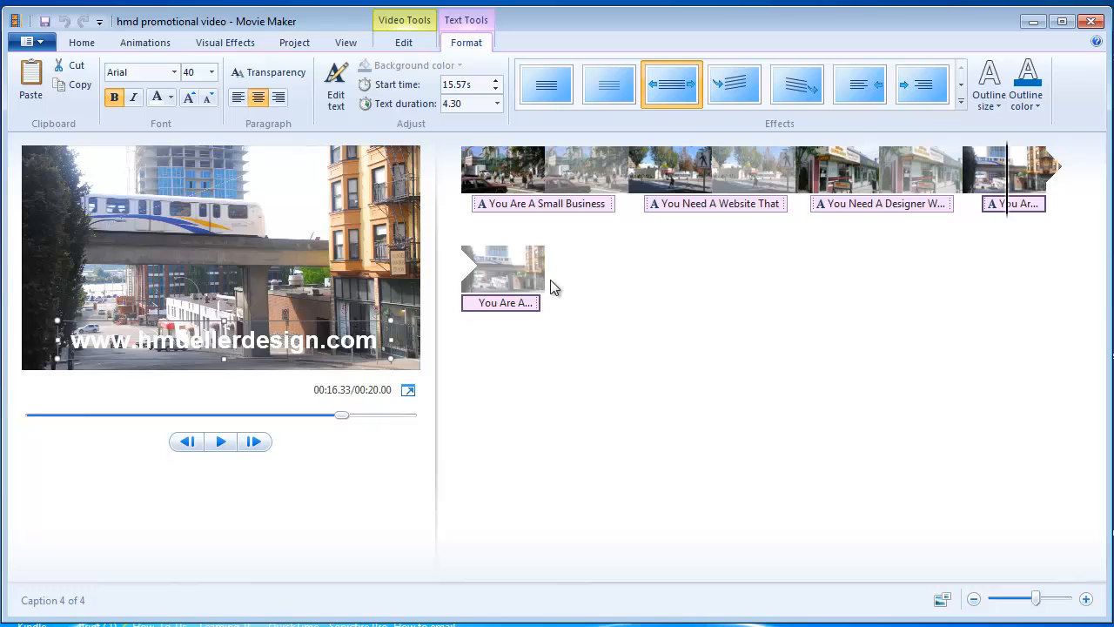
pyautogui.click(47, 23)
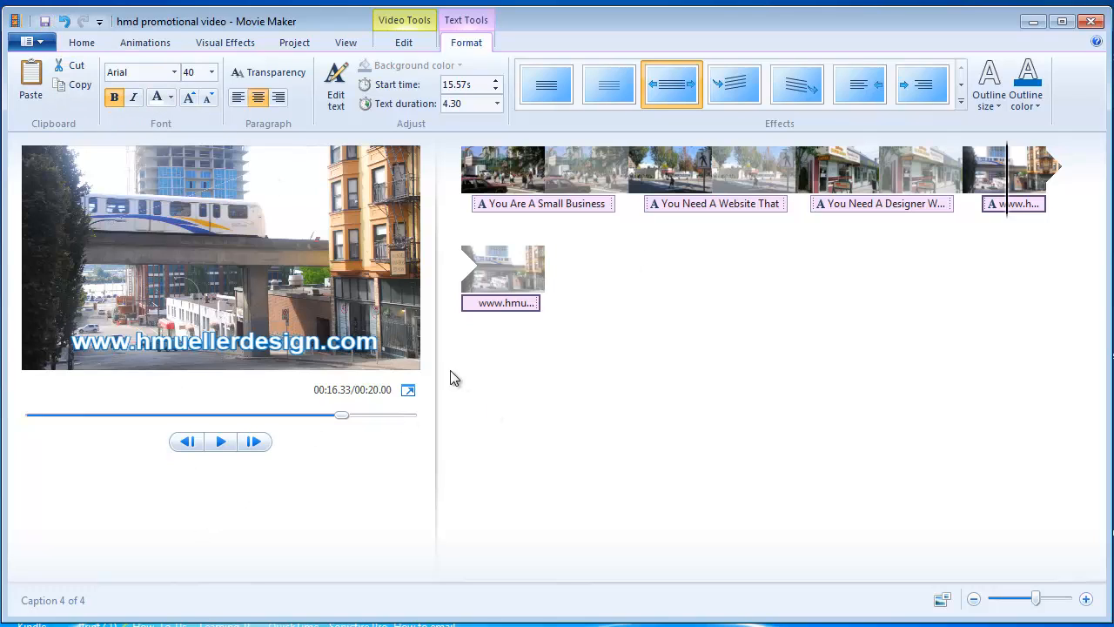
# Play the video from the beginning to review the captions, and close Movie Maker after stopping playback.
pyautogui.click(65, 415)
pyautogui.moveTo(65, 425); pyautogui.dragTo(28, 423)
pyautogui.click(221, 443)
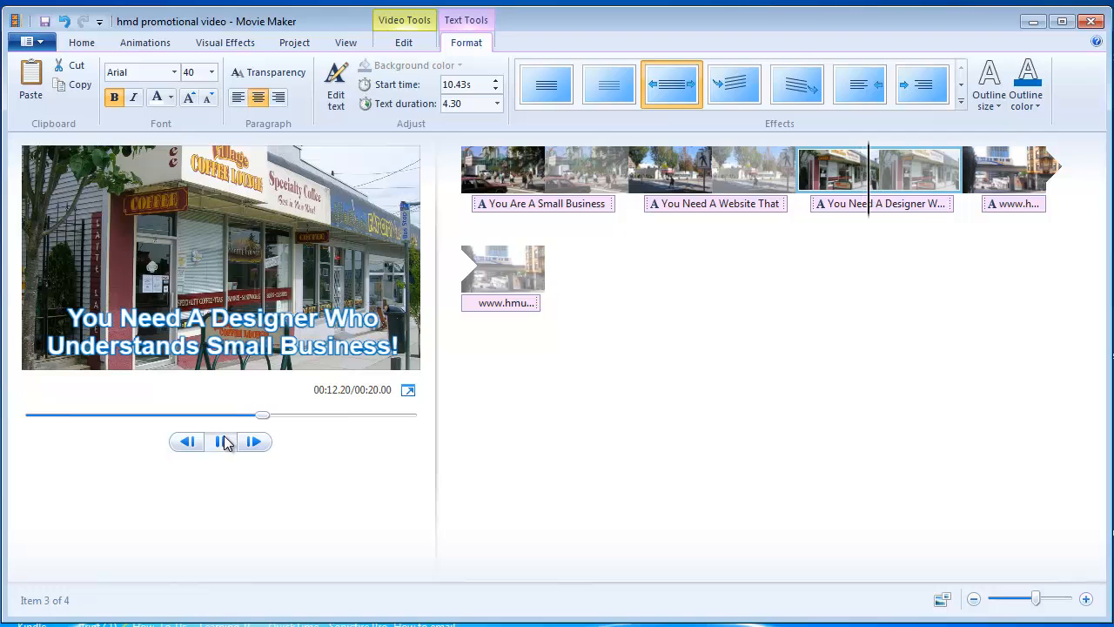
pyautogui.click(223, 444)
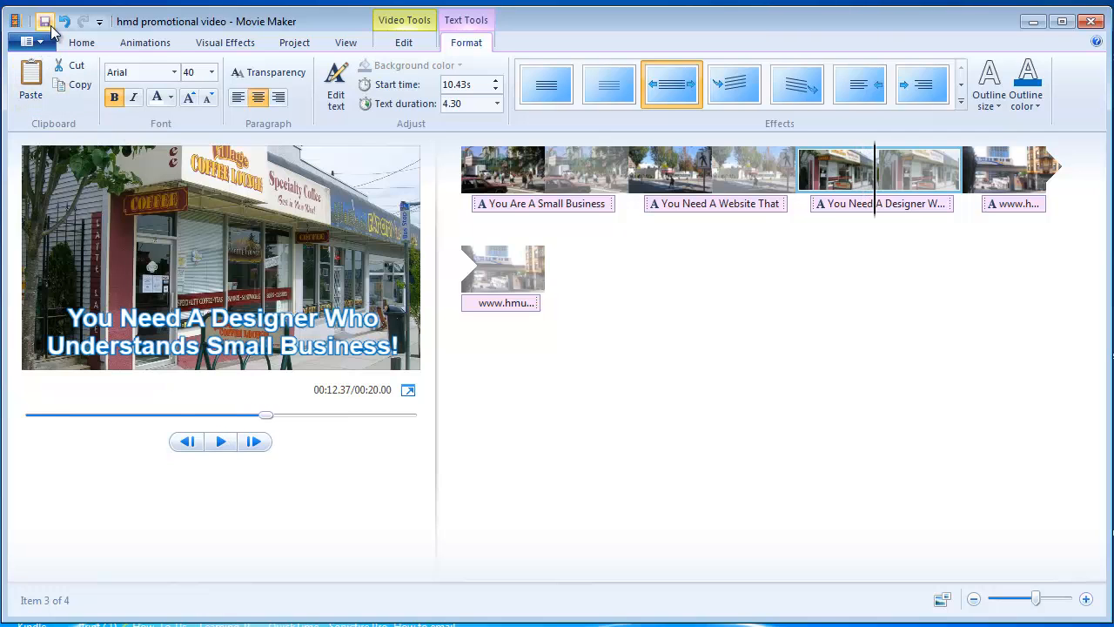
pyautogui.click(1089, 21)
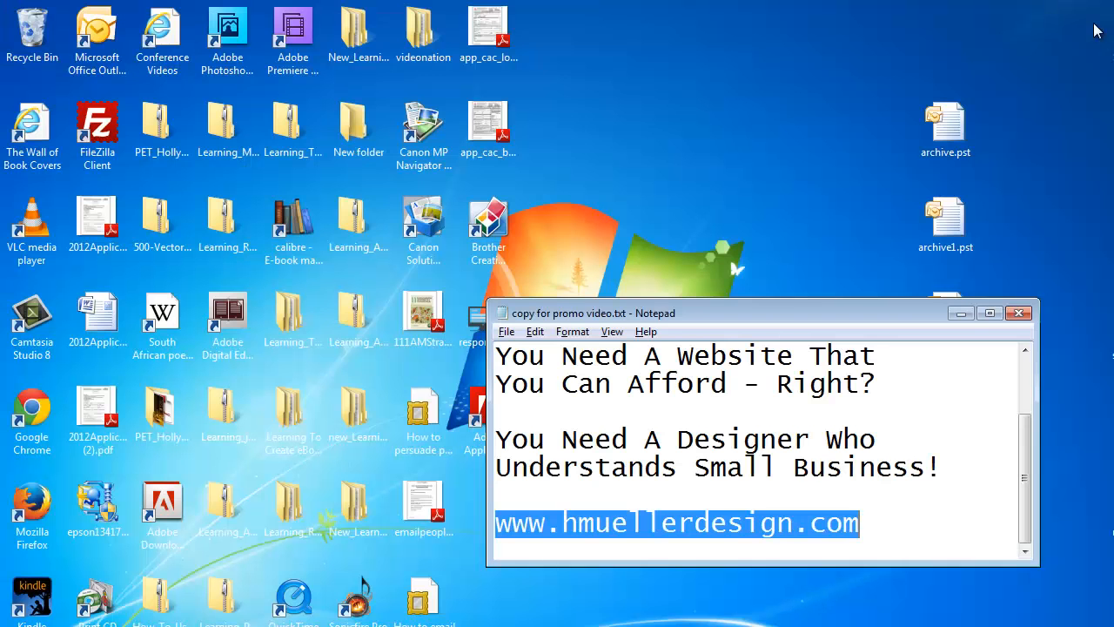